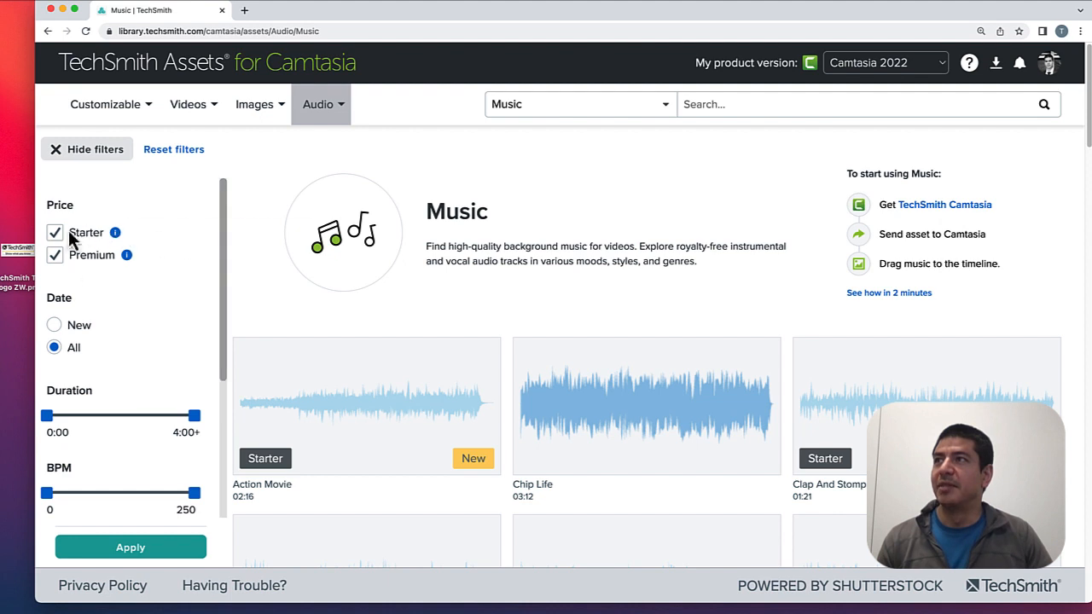
# Filter the music library to the Action and Sports mood and apply the filter.
pyautogui.scroll(-5, 224, 268)
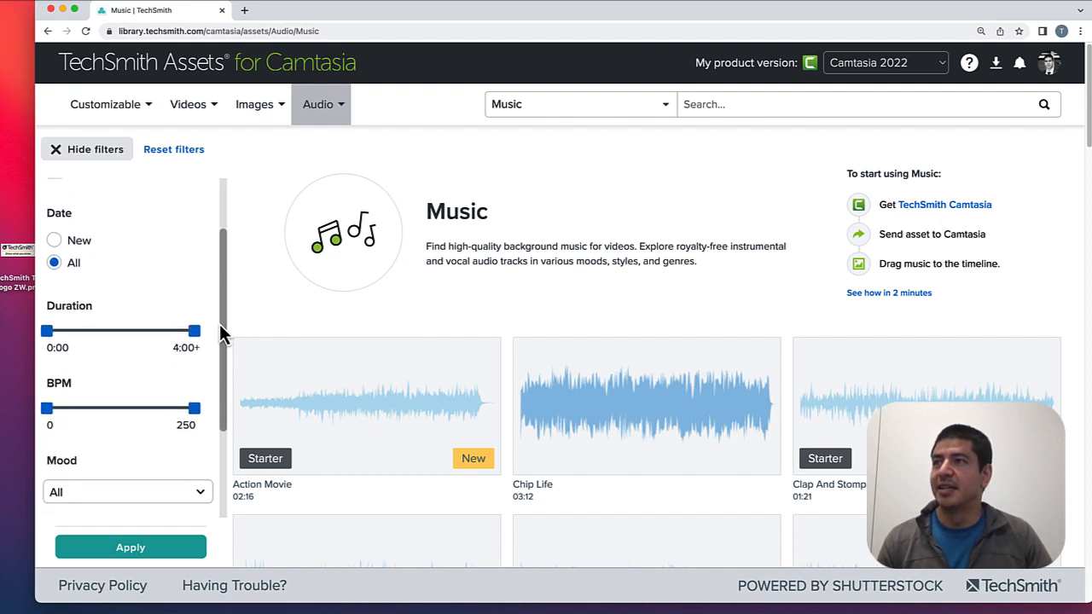
pyautogui.click(202, 356)
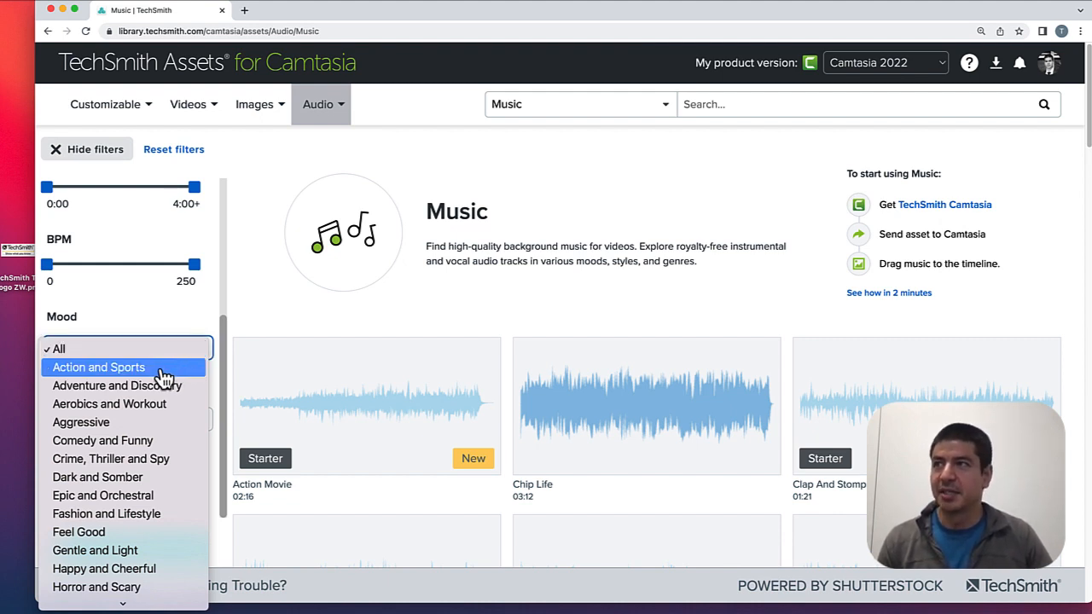
pyautogui.click(164, 378)
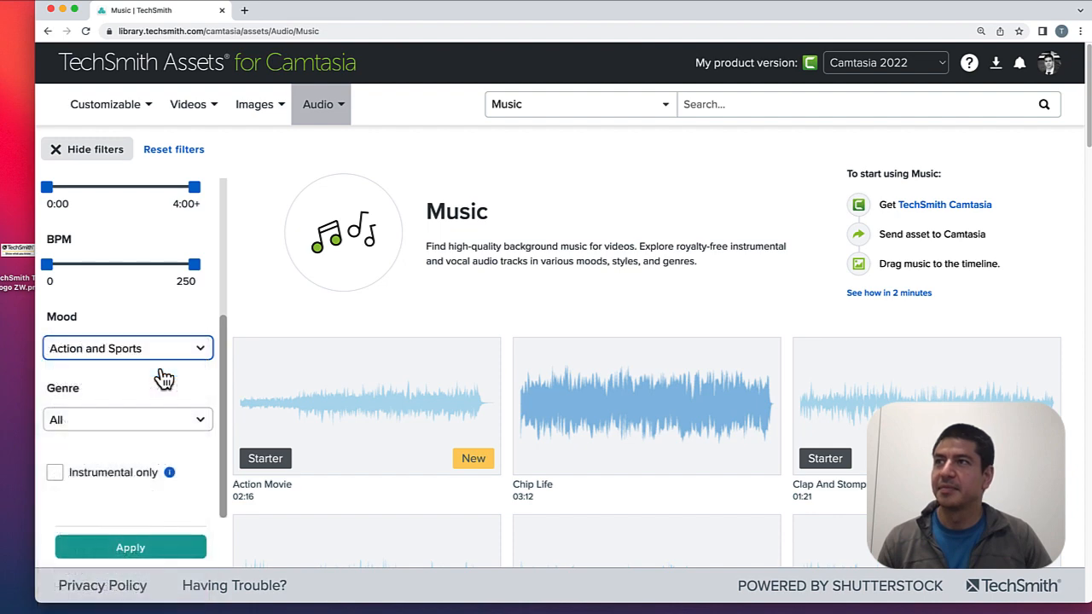
pyautogui.click(148, 548)
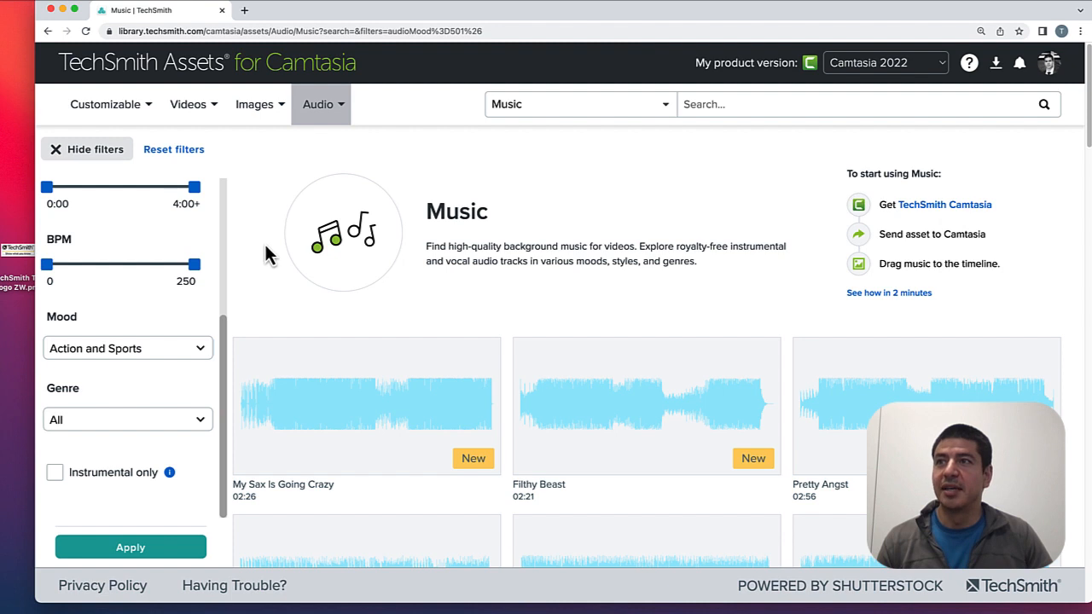
# Send the track "The King Is Back" to Camtasia and import it into the HowToIntro library.
pyautogui.moveTo(314, 402)
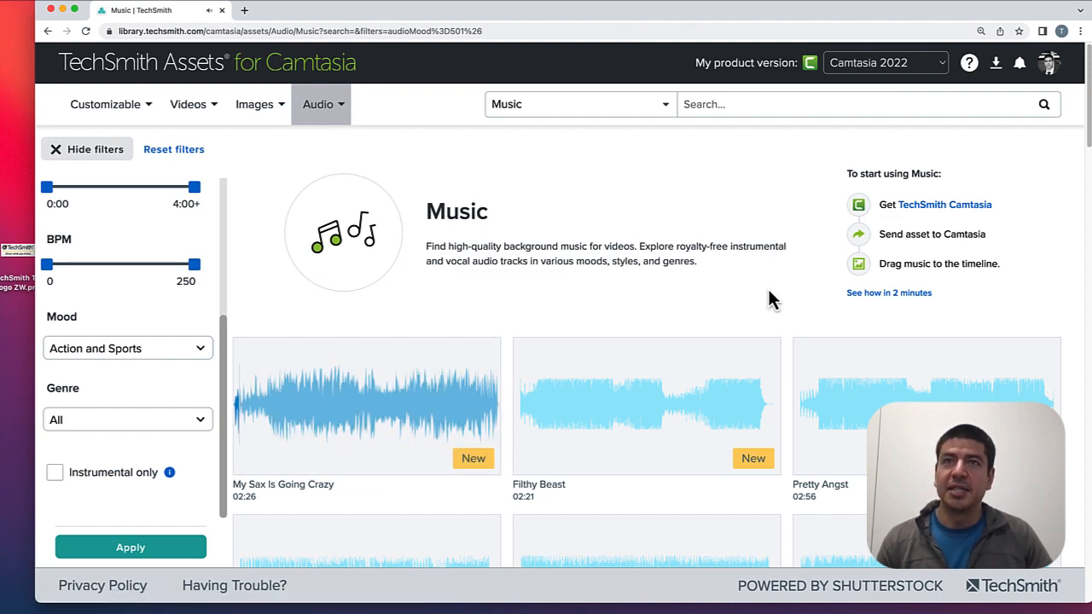
pyautogui.scroll(-6, 777, 303)
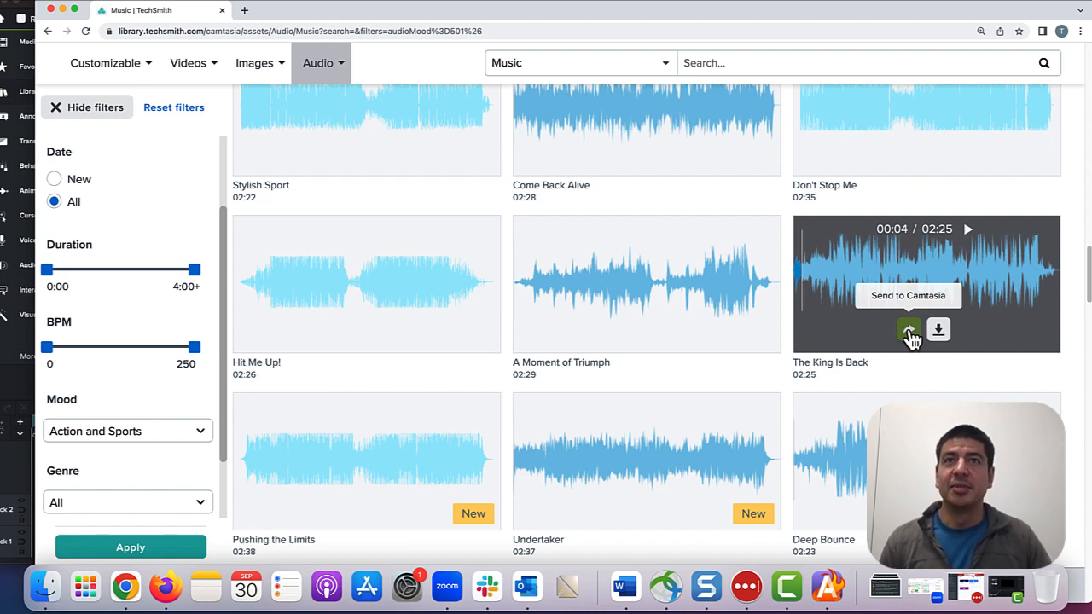
pyautogui.click(909, 331)
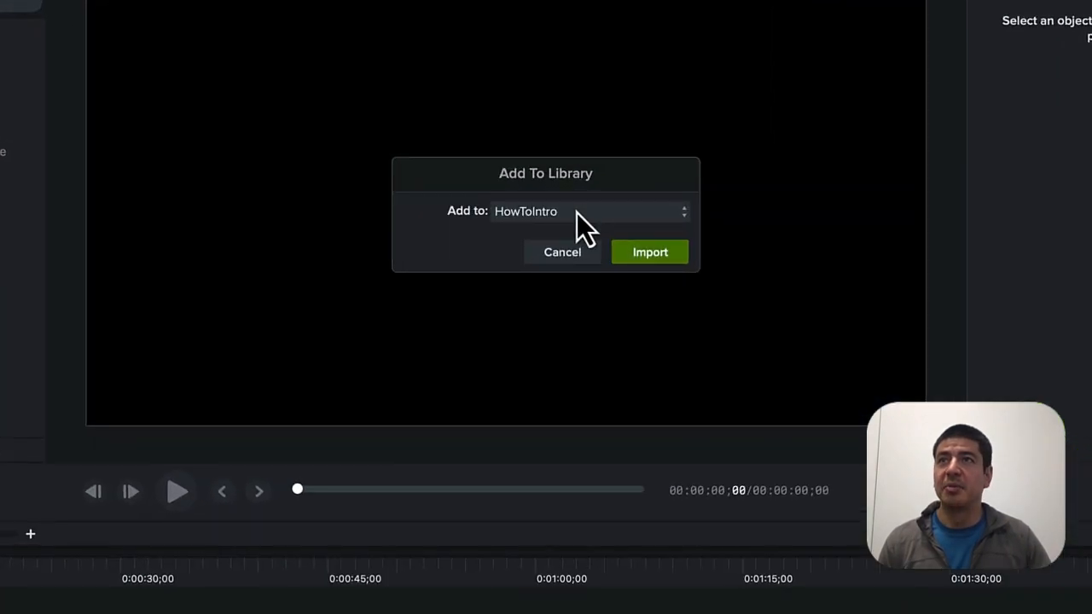
pyautogui.click(686, 215)
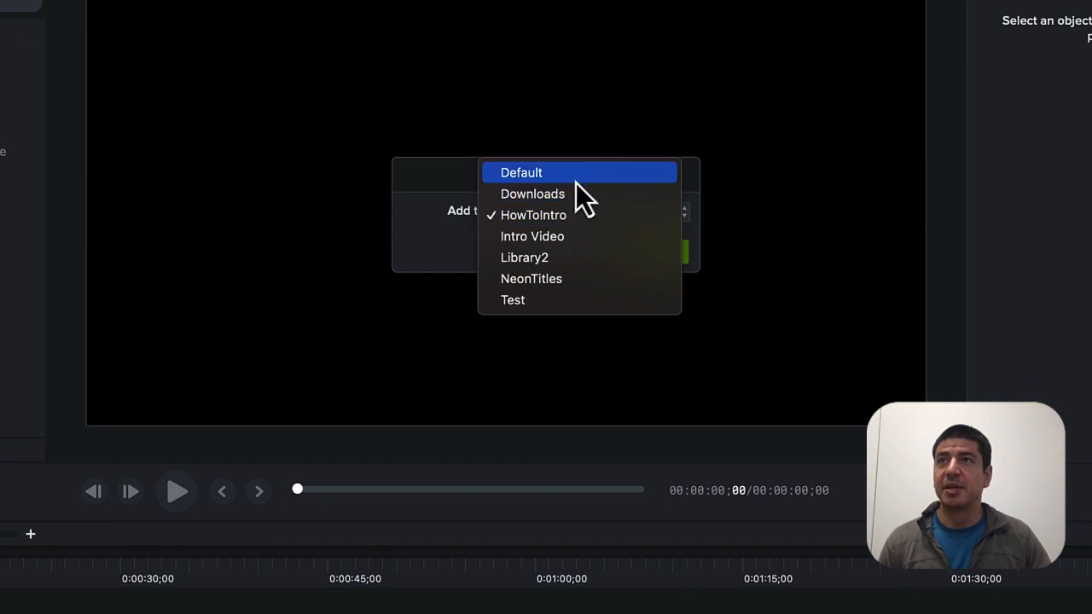
pyautogui.click(545, 221)
pyautogui.click(648, 253)
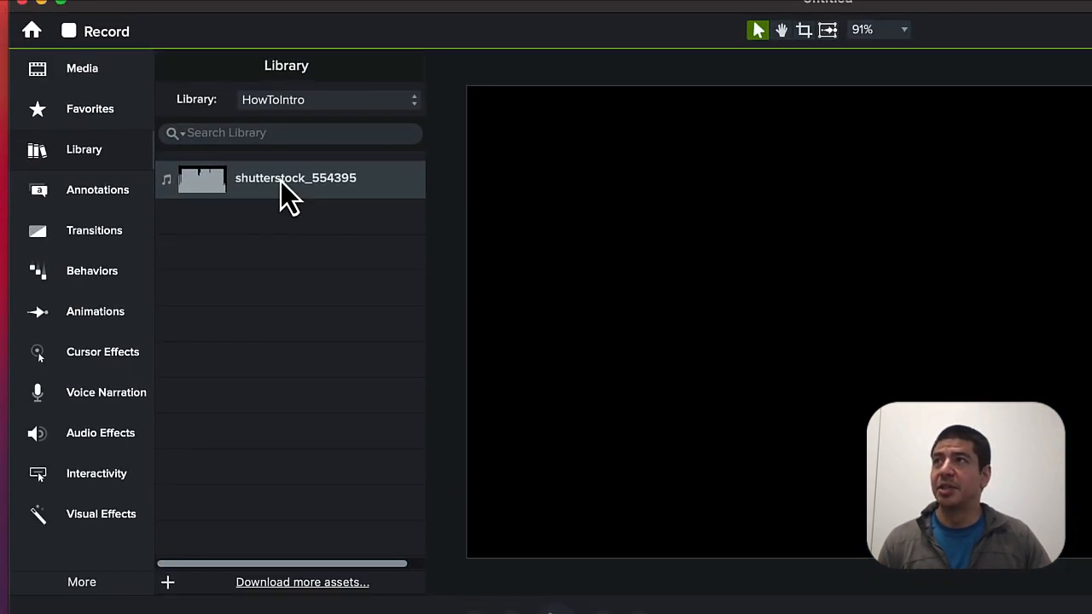
# Place the shutterstock_554395 music from the library at the start of Track 1 and listen to its opening.
pyautogui.moveTo(291, 196); pyautogui.dragTo(69, 584)
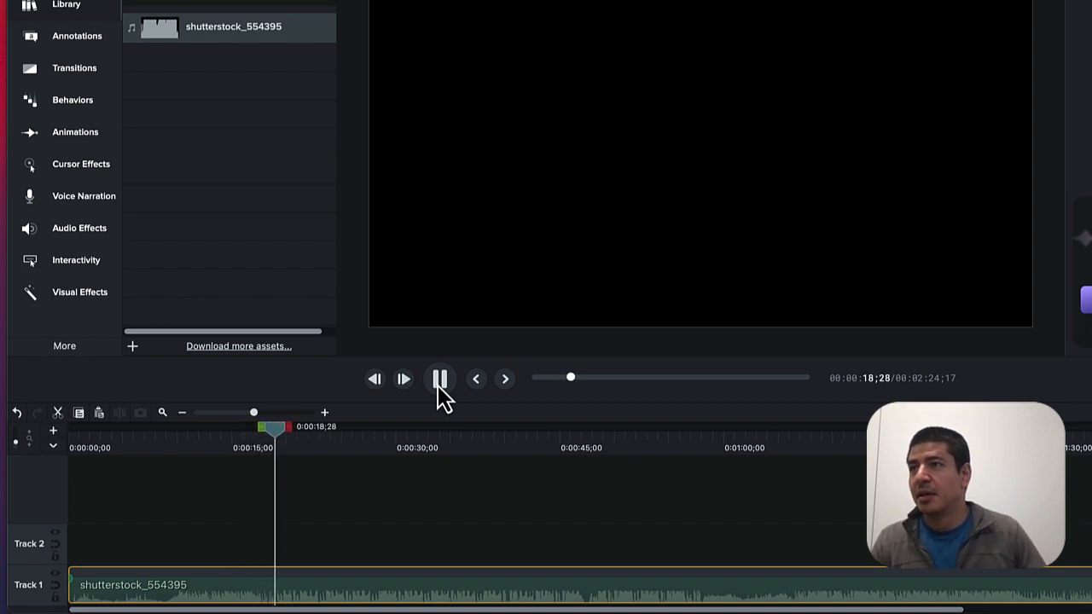
pyautogui.click(439, 391)
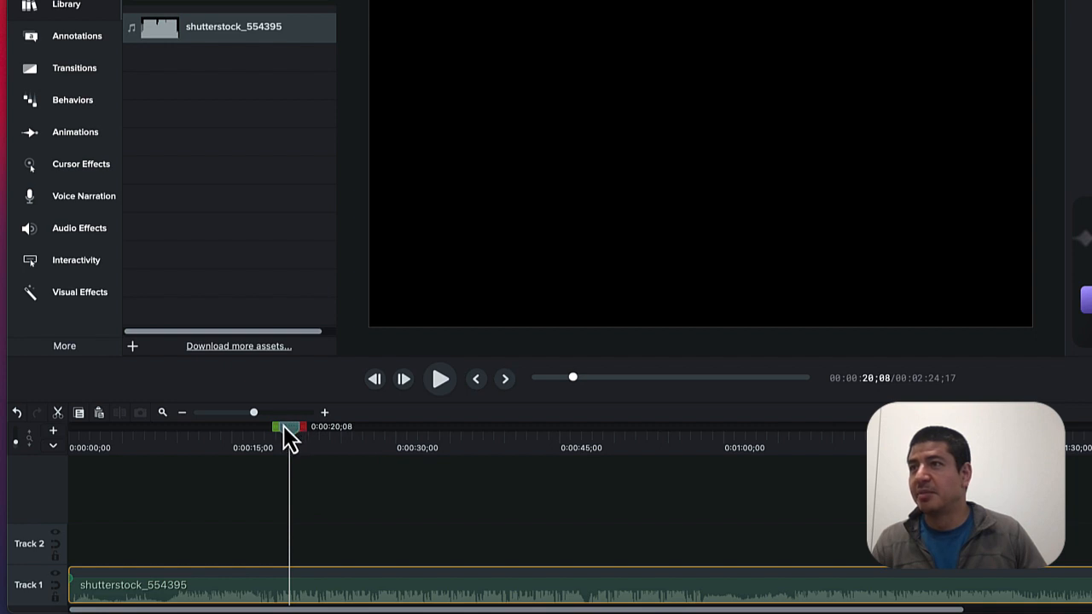
# Zoom into the timeline and replay the music between about 19 and 20 seconds to judge a possible cut point.
pyautogui.moveTo(290, 444); pyautogui.dragTo(277, 444)
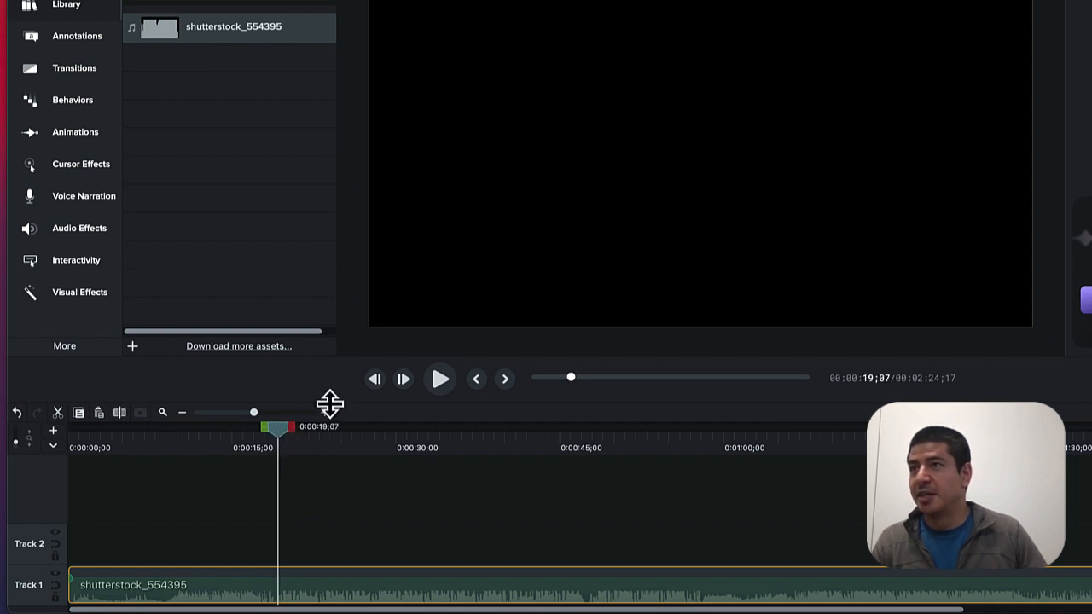
pyautogui.click(325, 413)
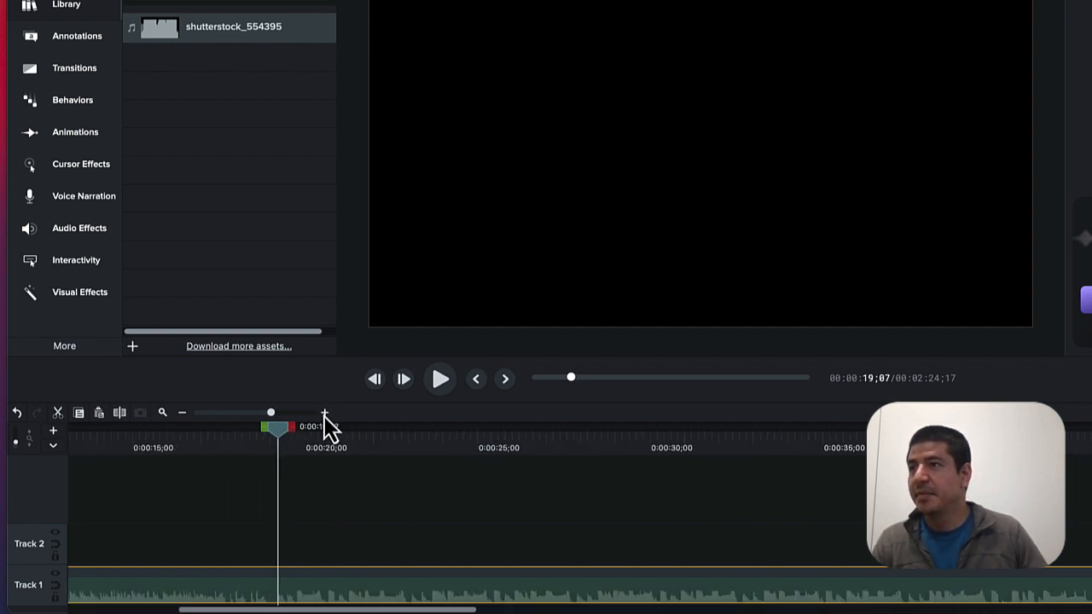
pyautogui.click(326, 415)
pyautogui.moveTo(280, 431); pyautogui.dragTo(273, 432)
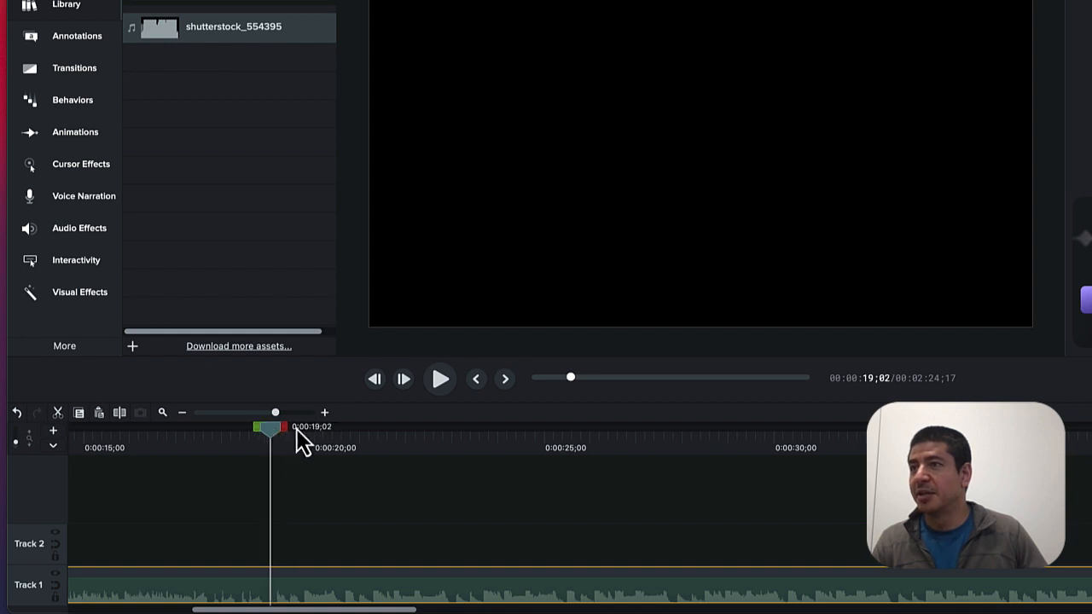
pyautogui.click(441, 379)
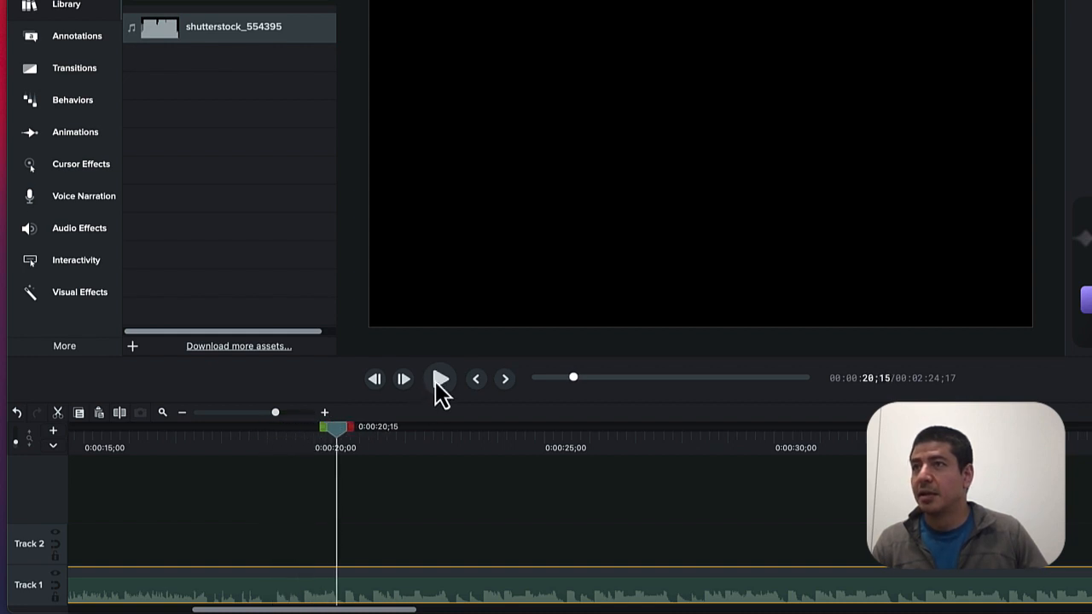
pyautogui.moveTo(337, 444); pyautogui.dragTo(302, 446)
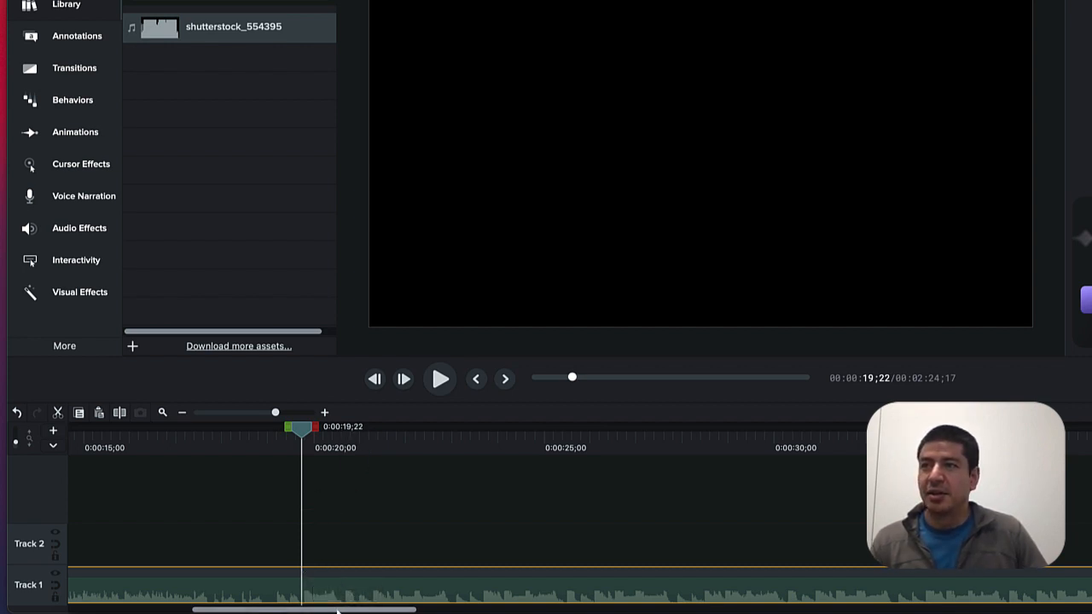
# Return to the beginning of the timeline and play roughly the first ten seconds of the music.
pyautogui.hscroll(-3, 306, 611)
pyautogui.hscroll(-8, 305, 611)
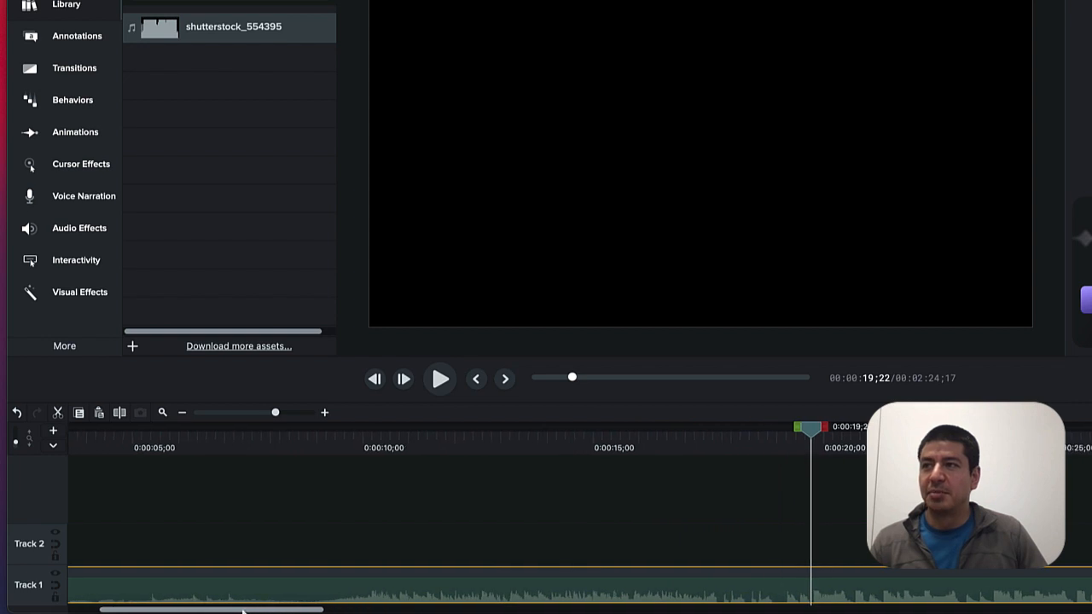
pyautogui.hscroll(-5, 240, 611)
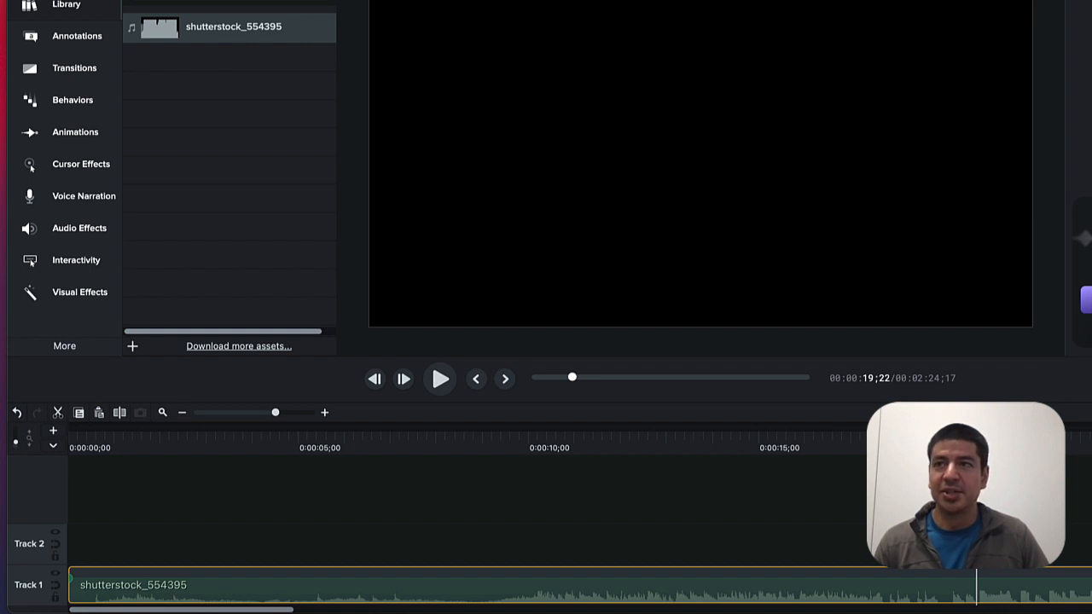
pyautogui.moveTo(977, 460); pyautogui.dragTo(92, 499)
pyautogui.click(440, 379)
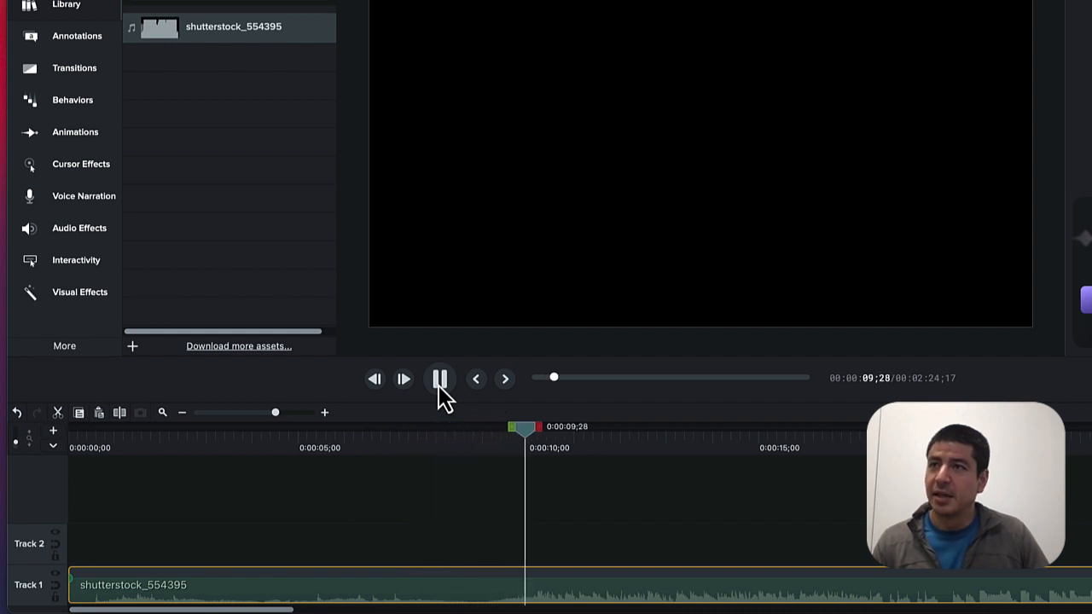
pyautogui.click(439, 385)
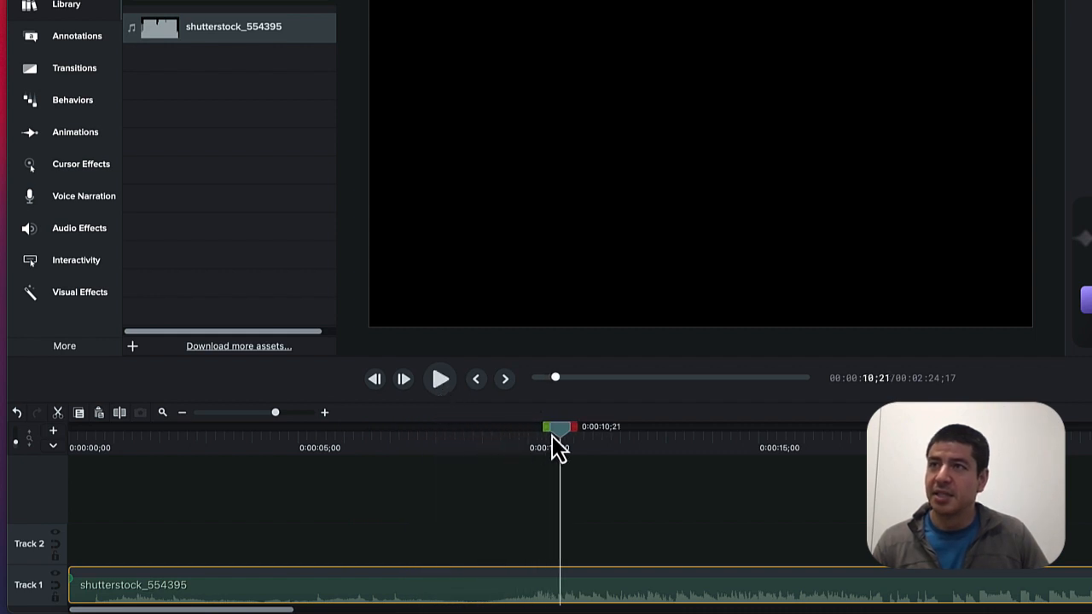
# Split the music clip at 0:00:08;26, delete the opening part and close the gap so the rest starts at zero.
pyautogui.moveTo(556, 442); pyautogui.dragTo(477, 446)
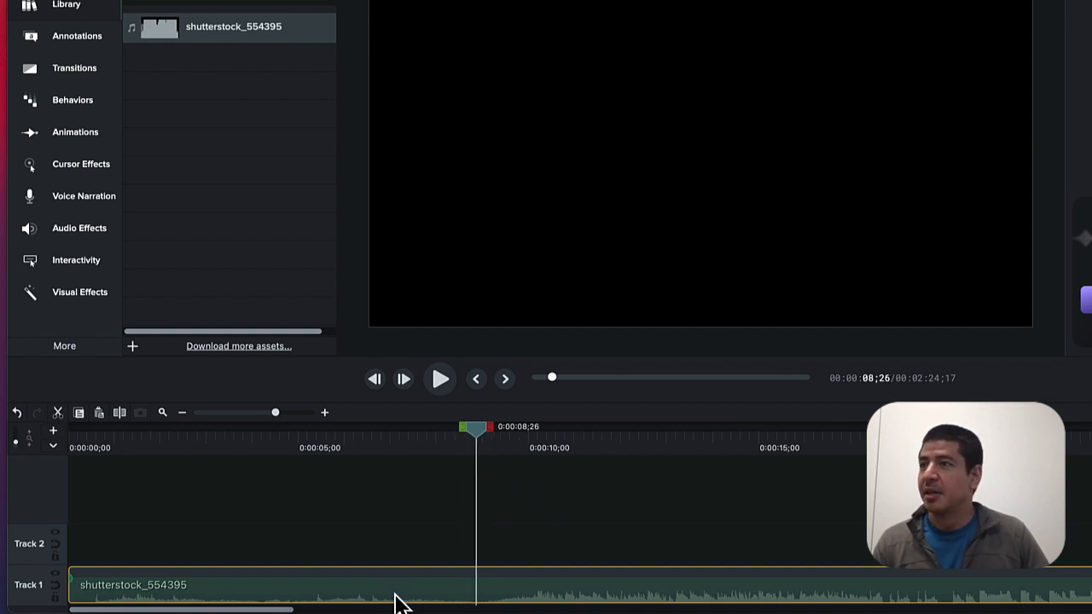
pyautogui.click(119, 414)
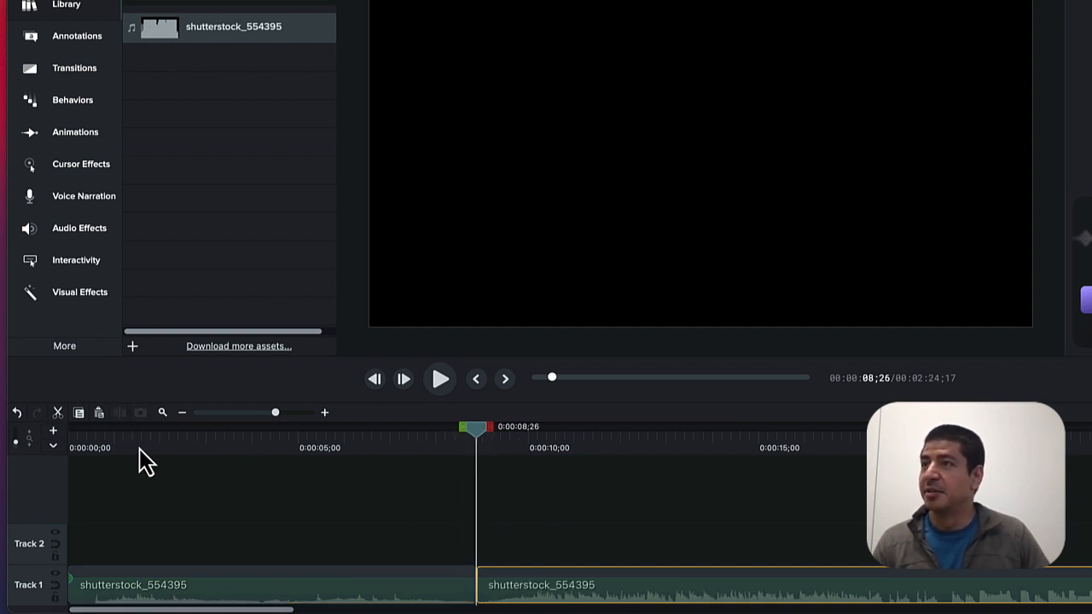
pyautogui.click(287, 598)
pyautogui.press('Delete')
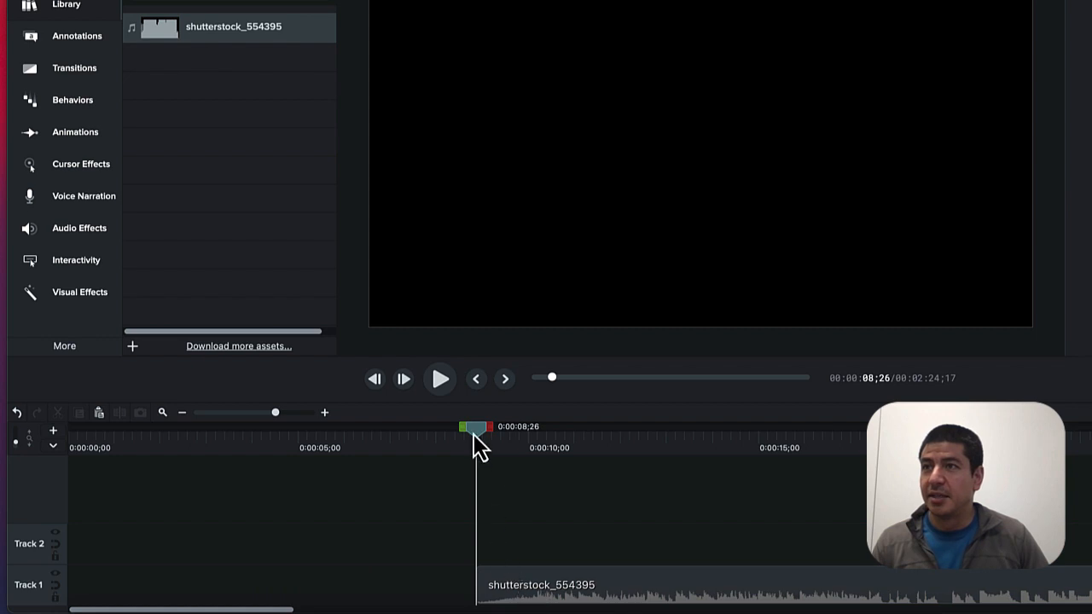
pyautogui.press('super+BackSpace')
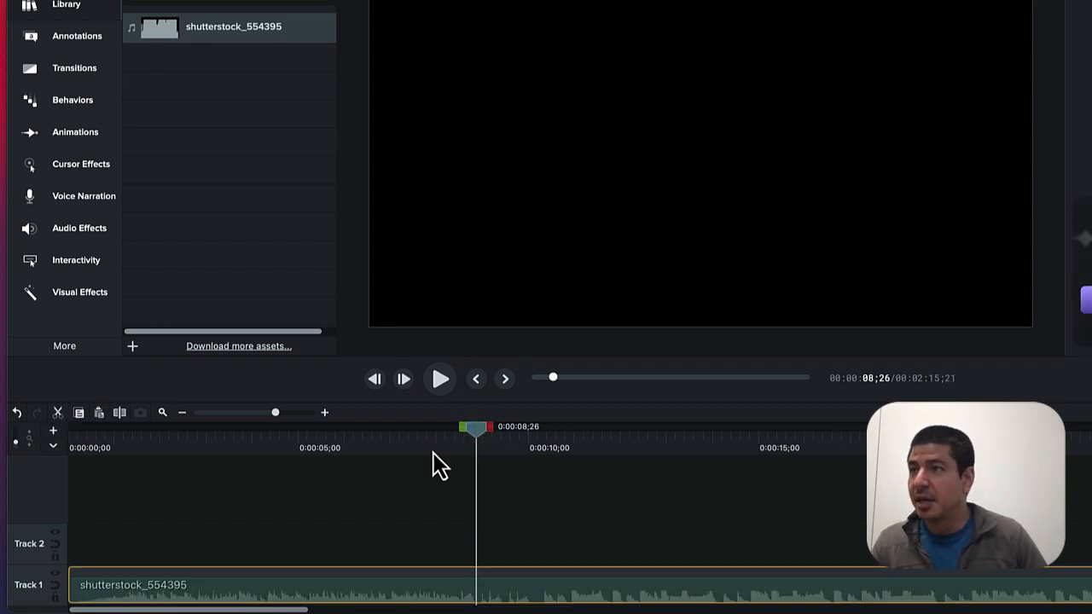
# Play the shortened music clip and replay the section up to about 15 seconds to find where it should end.
pyautogui.moveTo(482, 441); pyautogui.dragTo(386, 495)
pyautogui.click(436, 390)
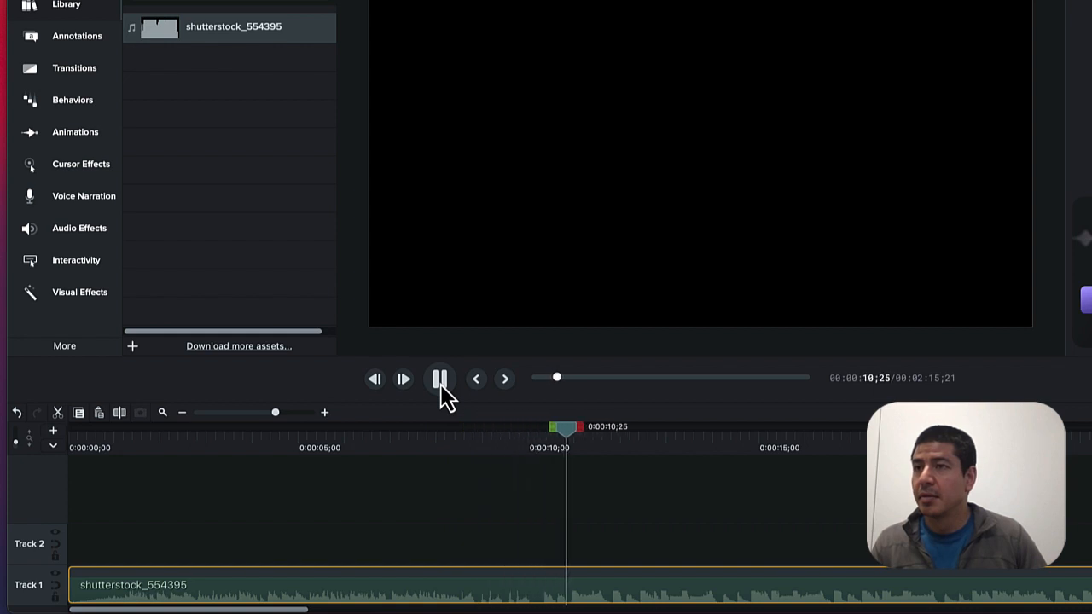
pyautogui.click(440, 381)
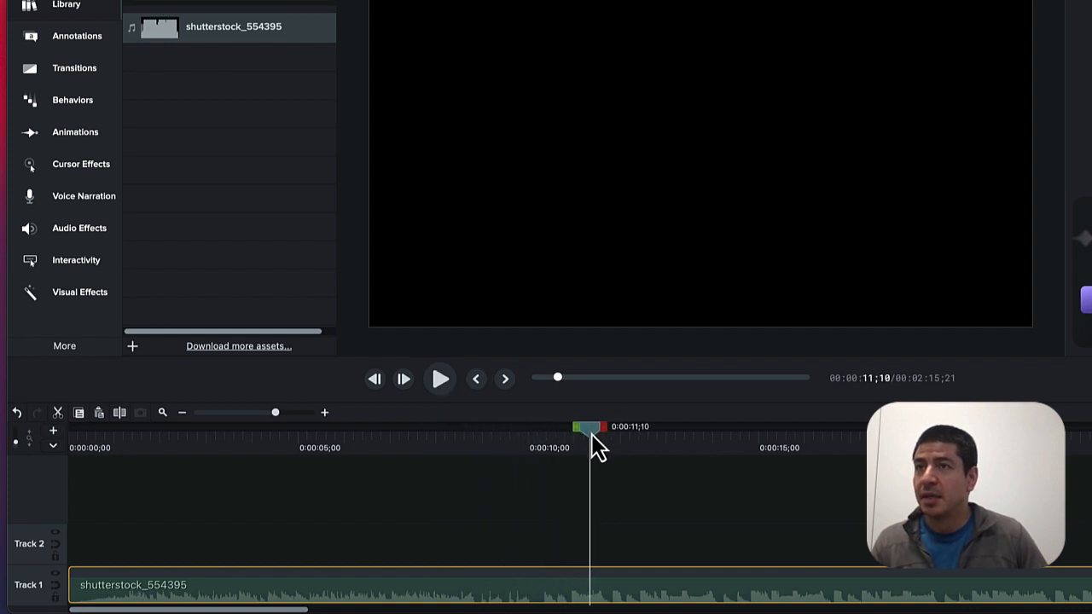
pyautogui.moveTo(592, 431)
pyautogui.mouseDown()
pyautogui.moveTo(574, 431)
pyautogui.moveTo(600, 436)
pyautogui.moveTo(552, 436)
pyautogui.moveTo(573, 438)
pyautogui.mouseUp()
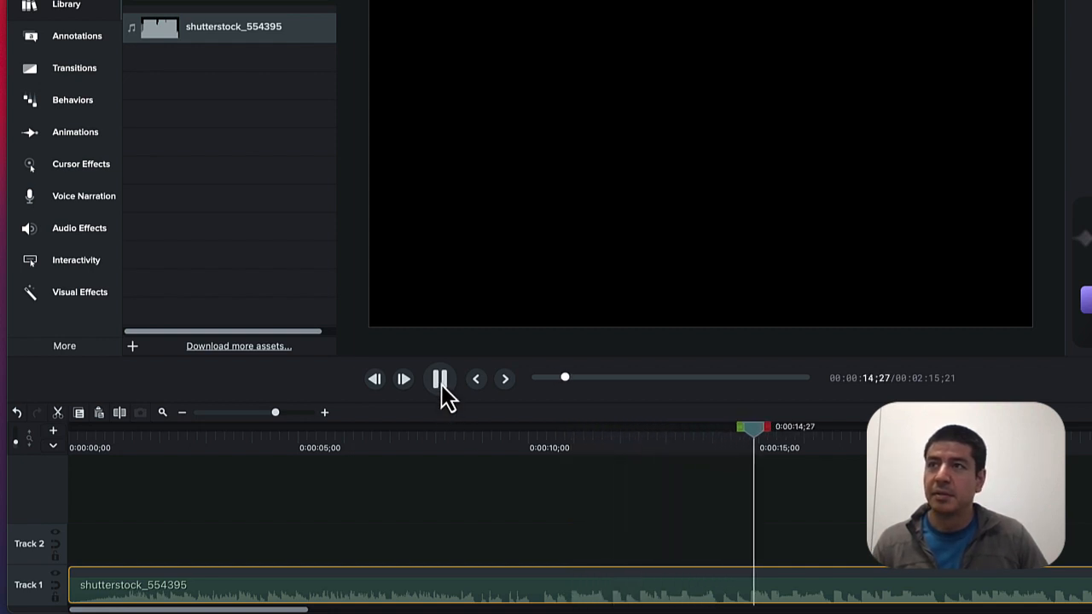
pyautogui.click(442, 388)
pyautogui.moveTo(774, 432); pyautogui.dragTo(688, 434)
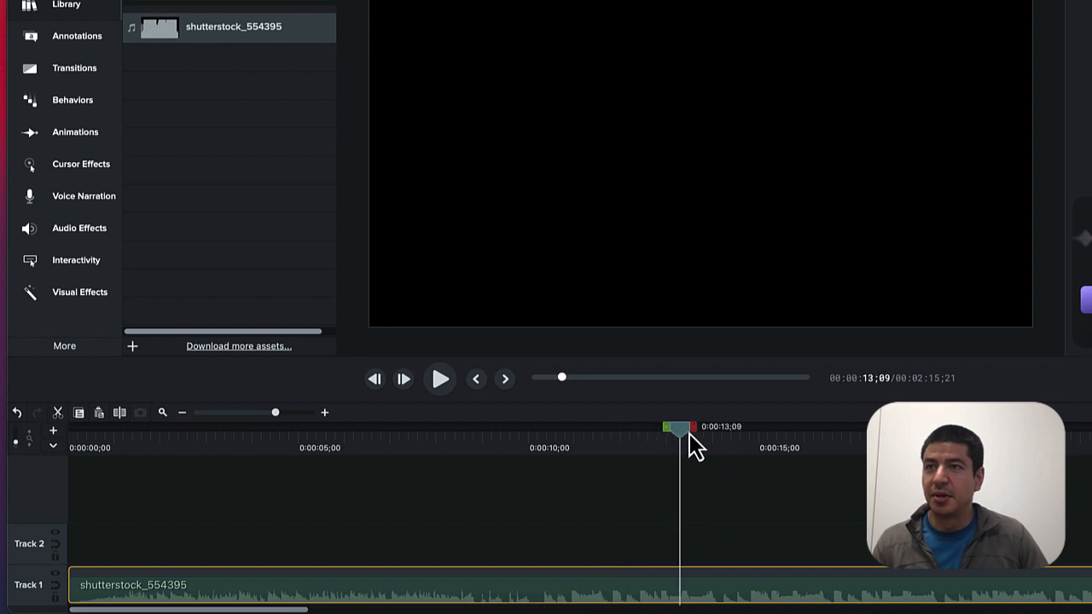
pyautogui.click(441, 379)
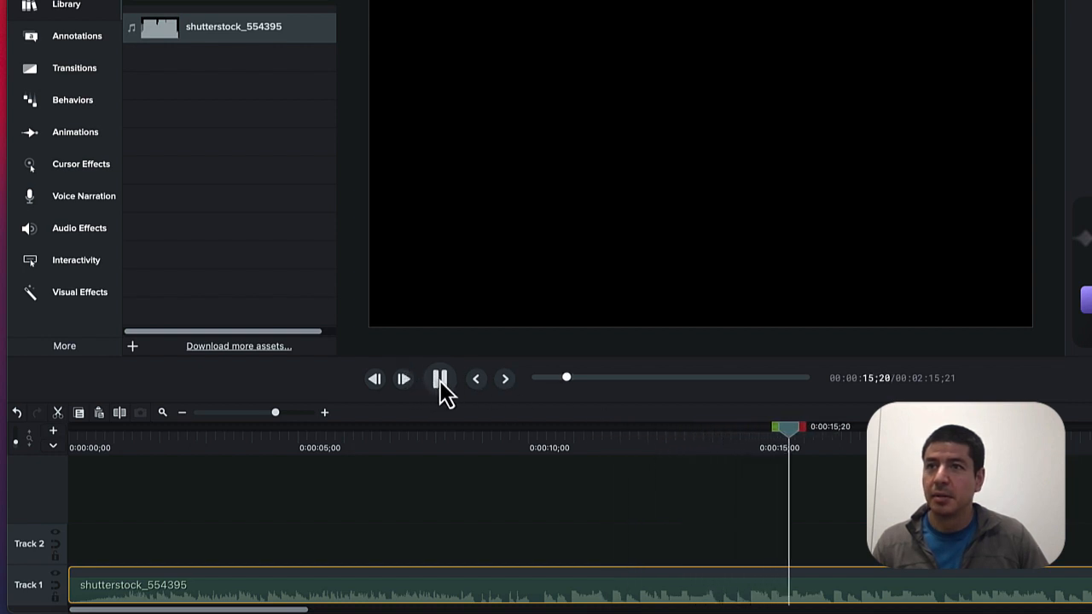
pyautogui.click(442, 380)
# Split the music clip at 0:00:14;05, delete everything after it and return the playhead to the start.
pyautogui.moveTo(792, 441); pyautogui.dragTo(723, 442)
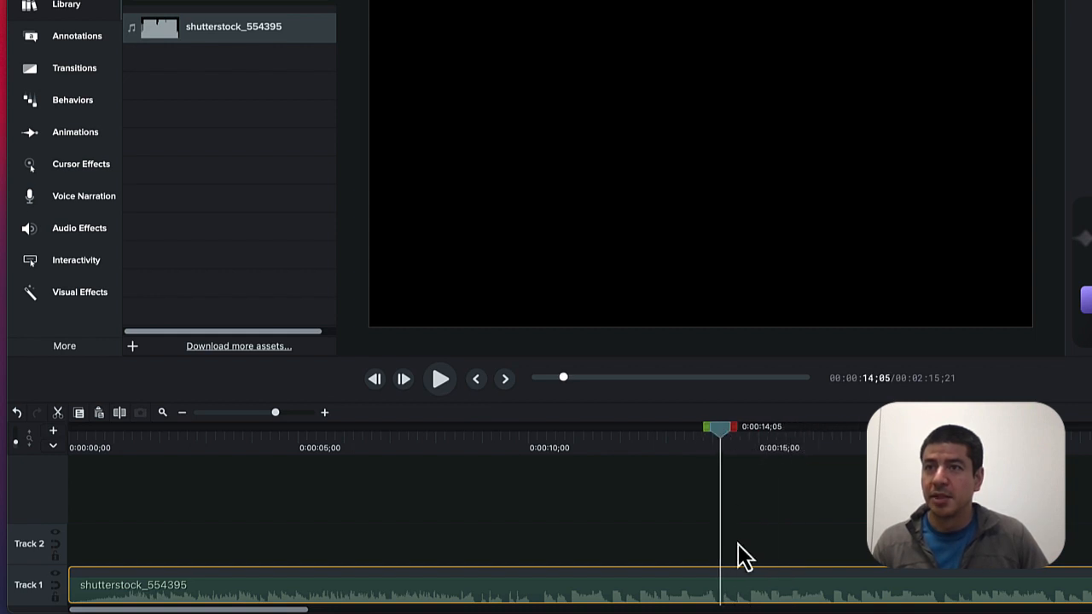
pyautogui.click(120, 414)
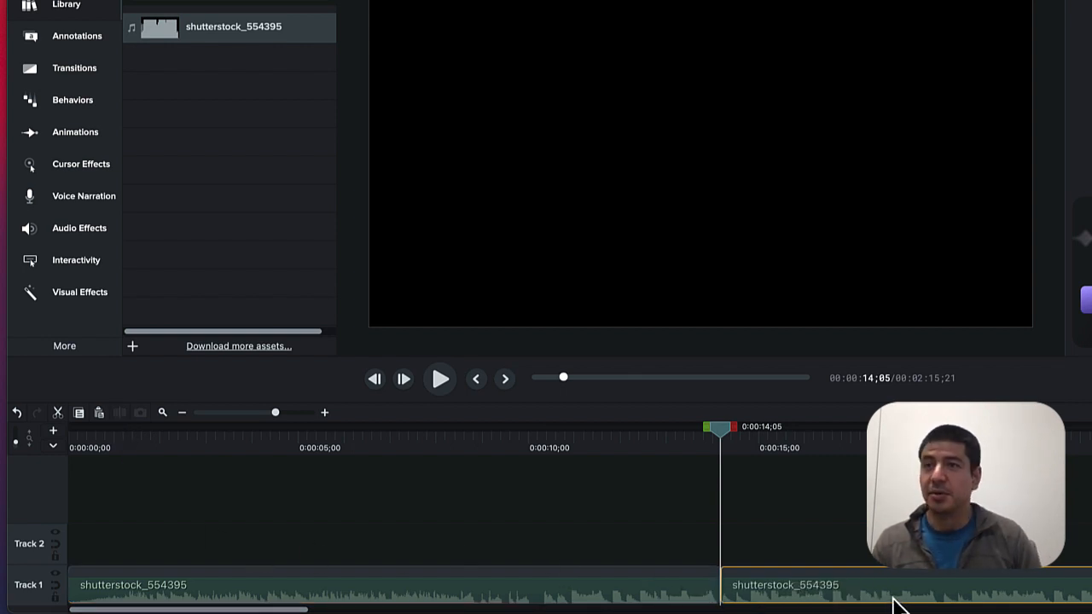
pyautogui.press('Delete')
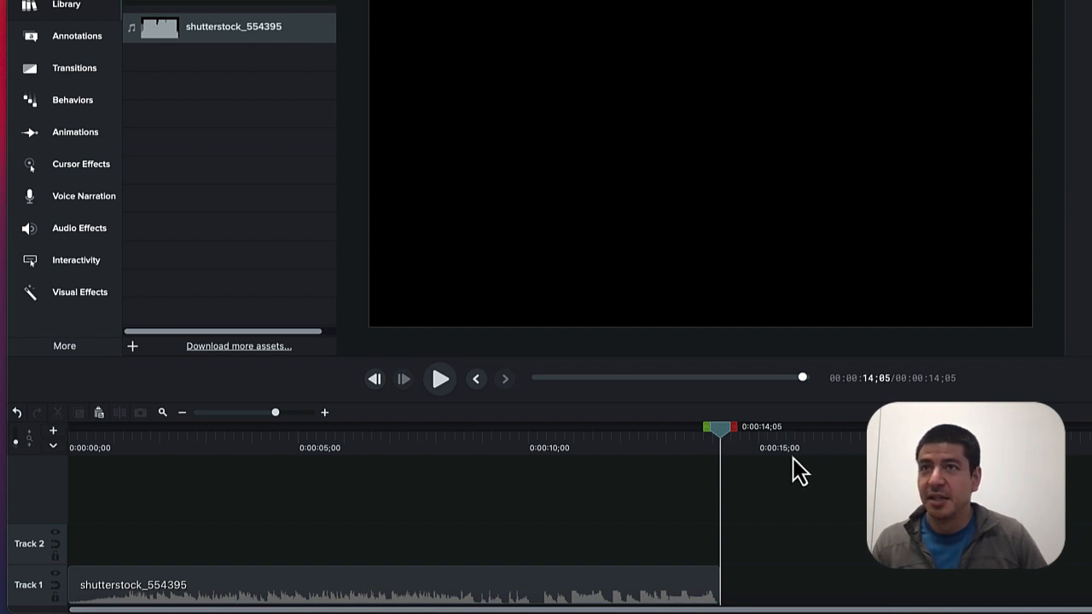
pyautogui.moveTo(722, 447); pyautogui.dragTo(728, 500)
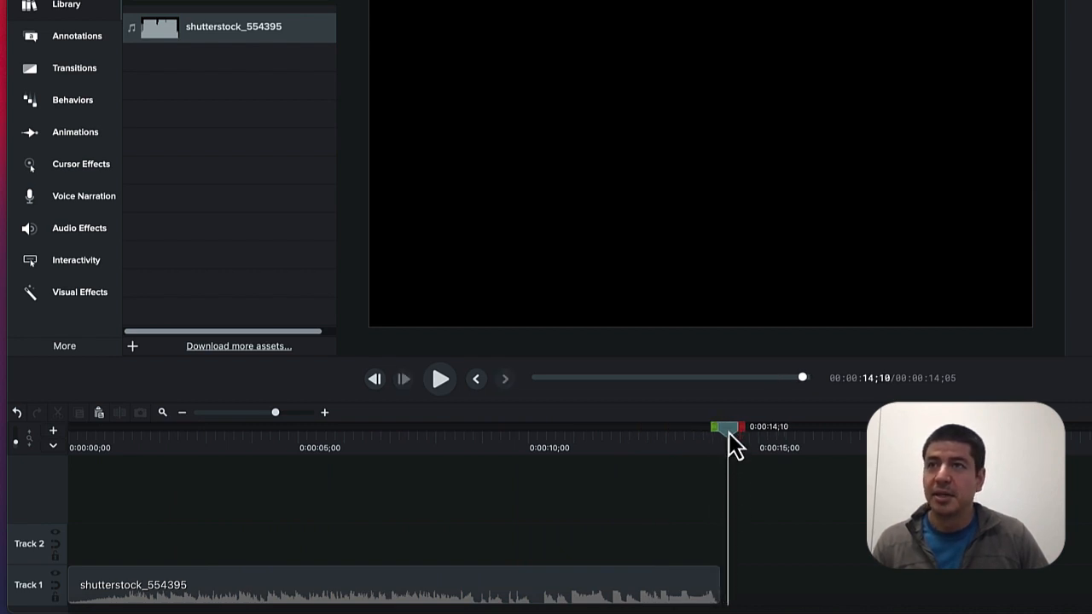
pyautogui.moveTo(741, 450); pyautogui.dragTo(93, 566)
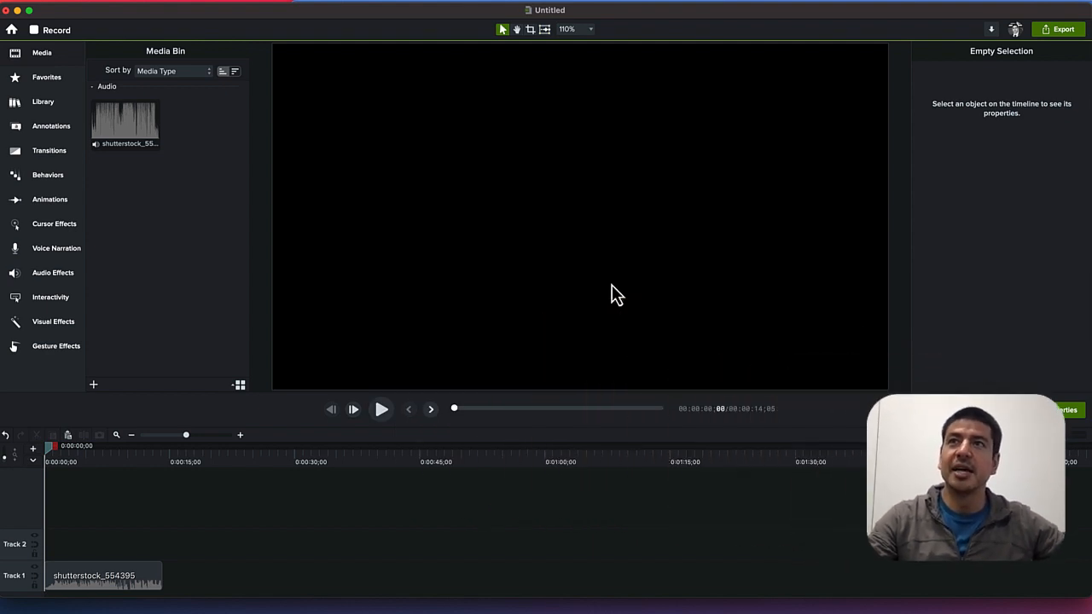
pyautogui.rightClick(611, 285)
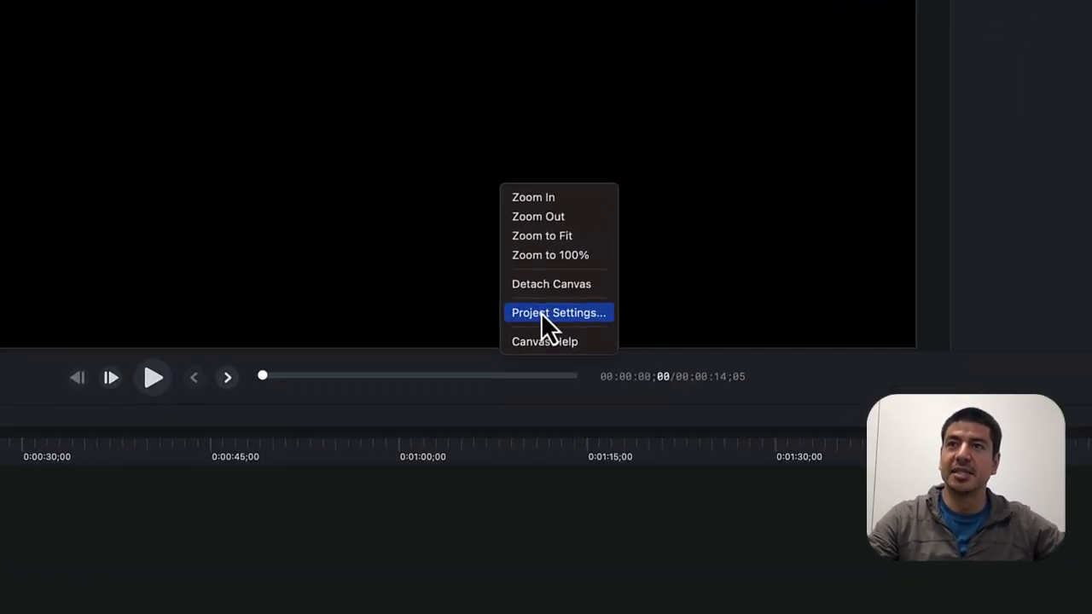
pyautogui.click(541, 313)
pyautogui.click(572, 250)
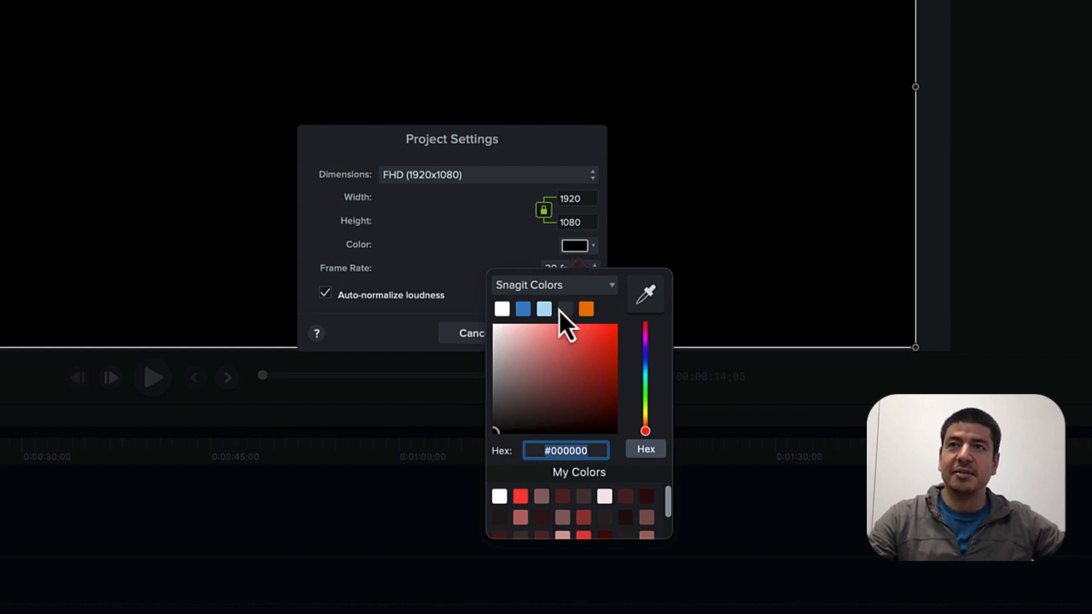
pyautogui.click(453, 335)
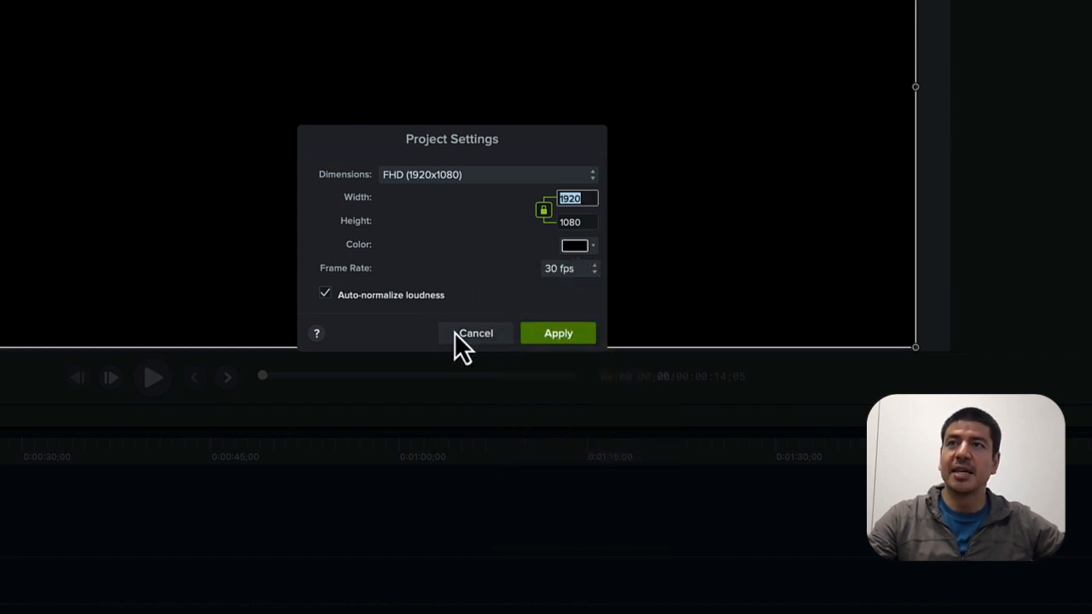
pyautogui.click(454, 332)
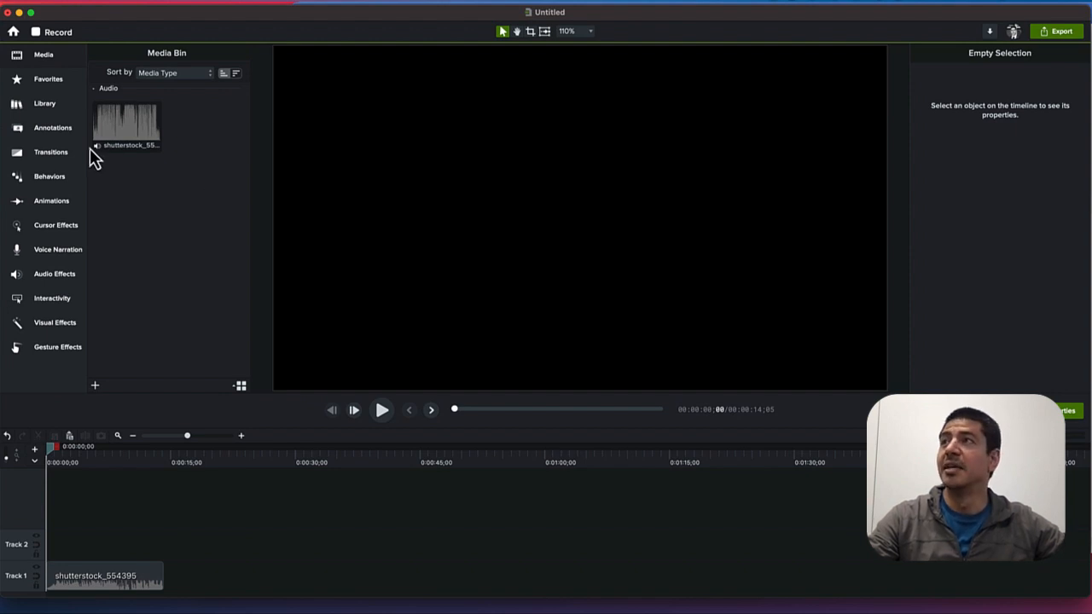
# Add Multicolor Gradient 7 from the Camtasia 2022 library's Fills & Overlays to the start of the timeline on track 2.
pyautogui.click(46, 106)
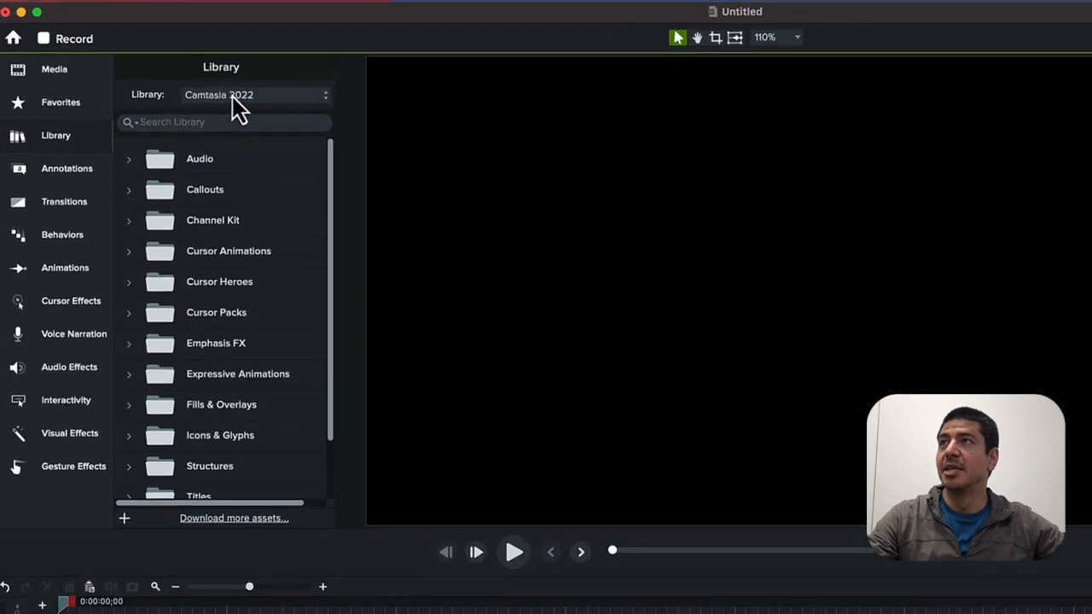
pyautogui.click(175, 73)
pyautogui.click(242, 107)
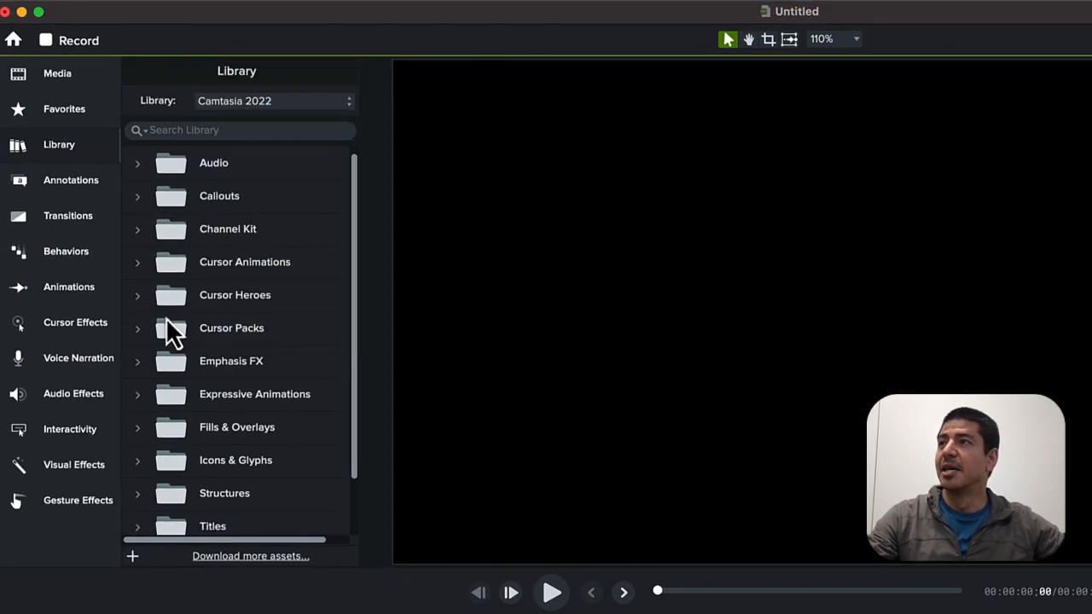
pyautogui.scroll(-1, 168, 377)
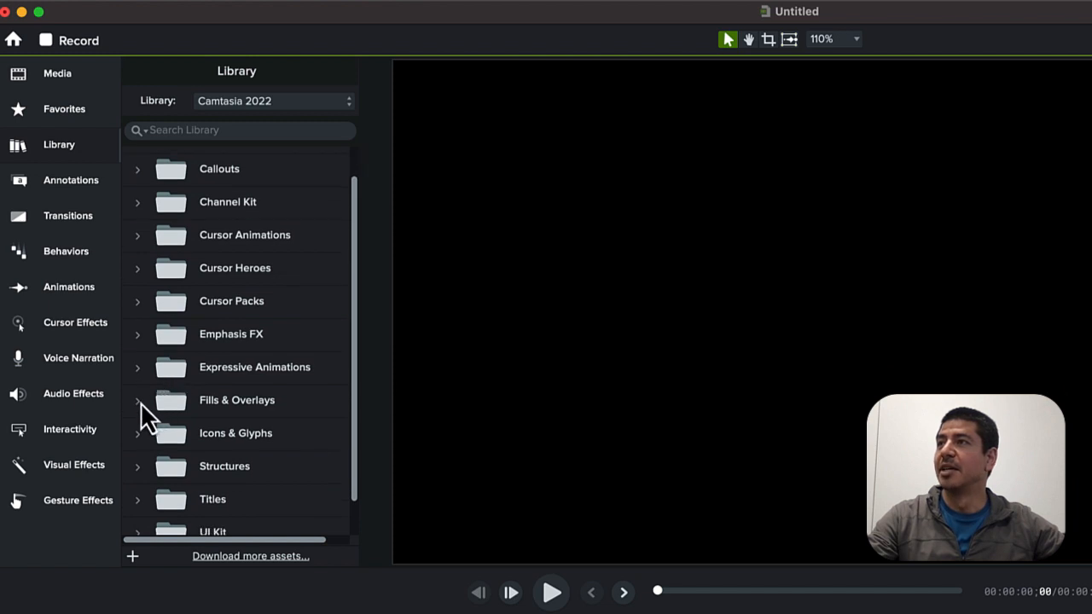
pyautogui.click(138, 402)
pyautogui.moveTo(353, 308); pyautogui.dragTo(353, 404)
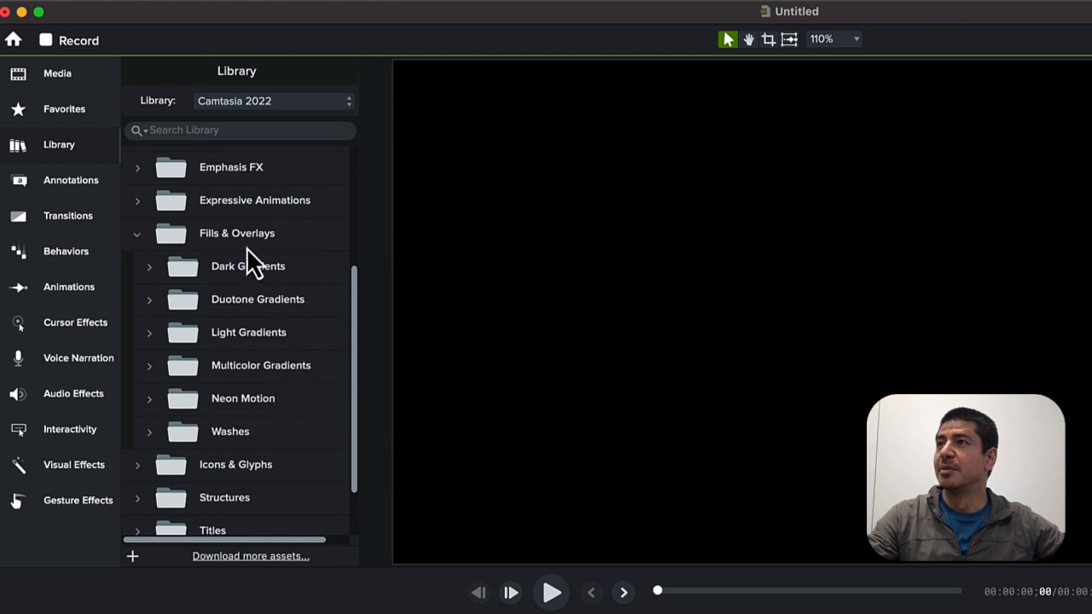
pyautogui.click(150, 366)
pyautogui.moveTo(355, 356); pyautogui.dragTo(358, 419)
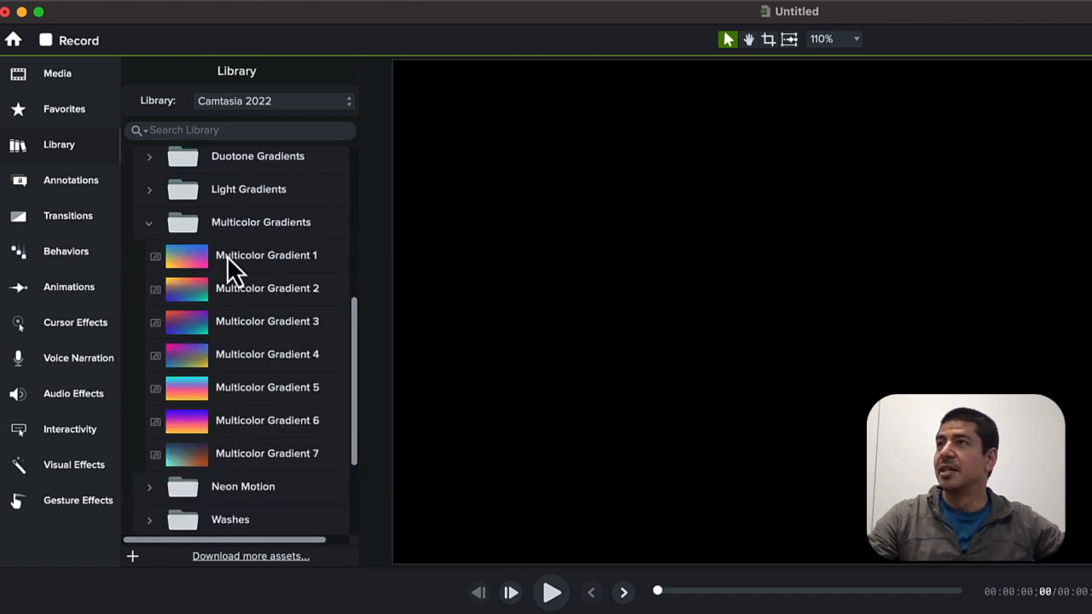
pyautogui.moveTo(235, 454); pyautogui.dragTo(53, 539)
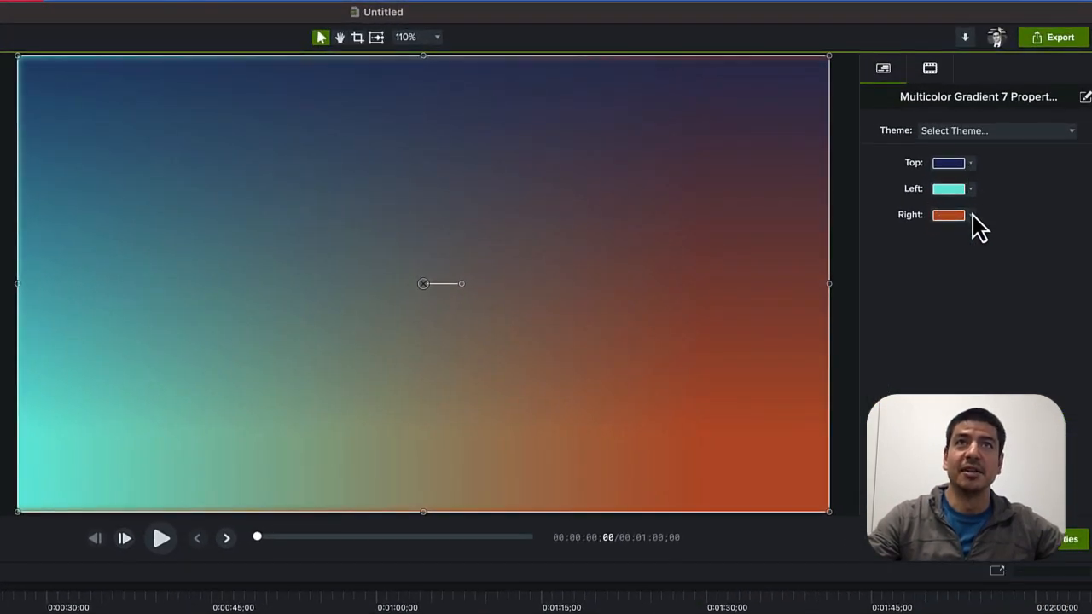
# Apply the Snagit Colors theme to the gradient, with white at the top, light blue on the left and orange on the right.
pyautogui.click(973, 132)
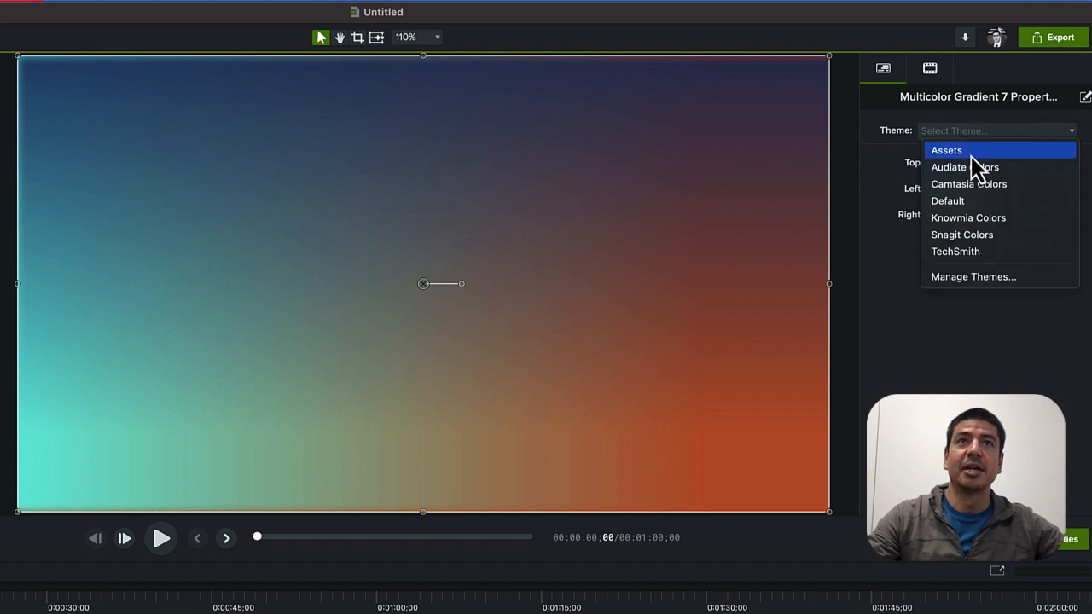
pyautogui.click(977, 236)
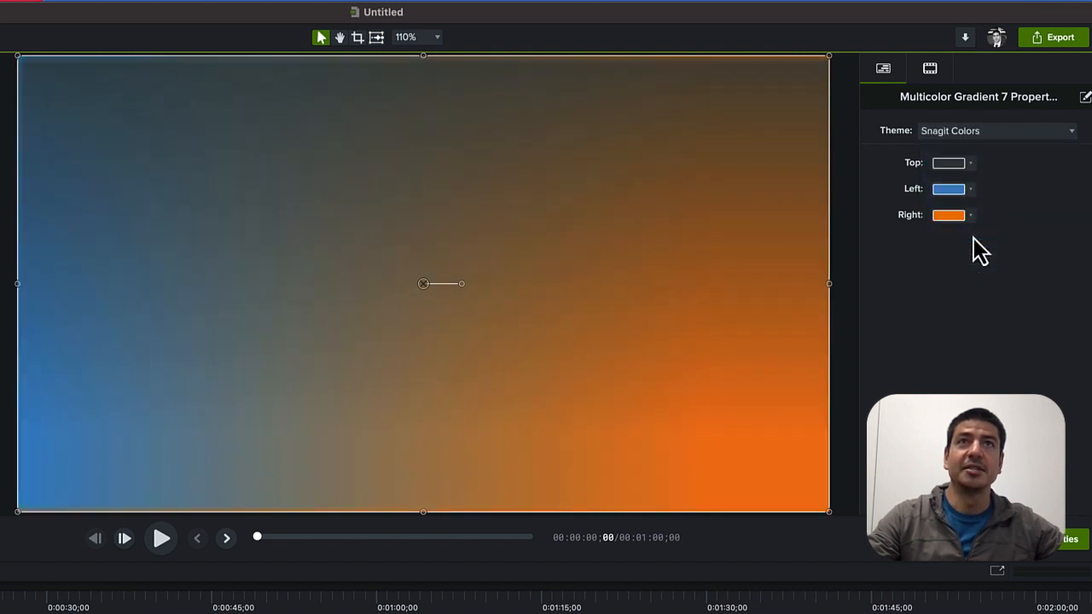
pyautogui.click(970, 164)
pyautogui.click(887, 220)
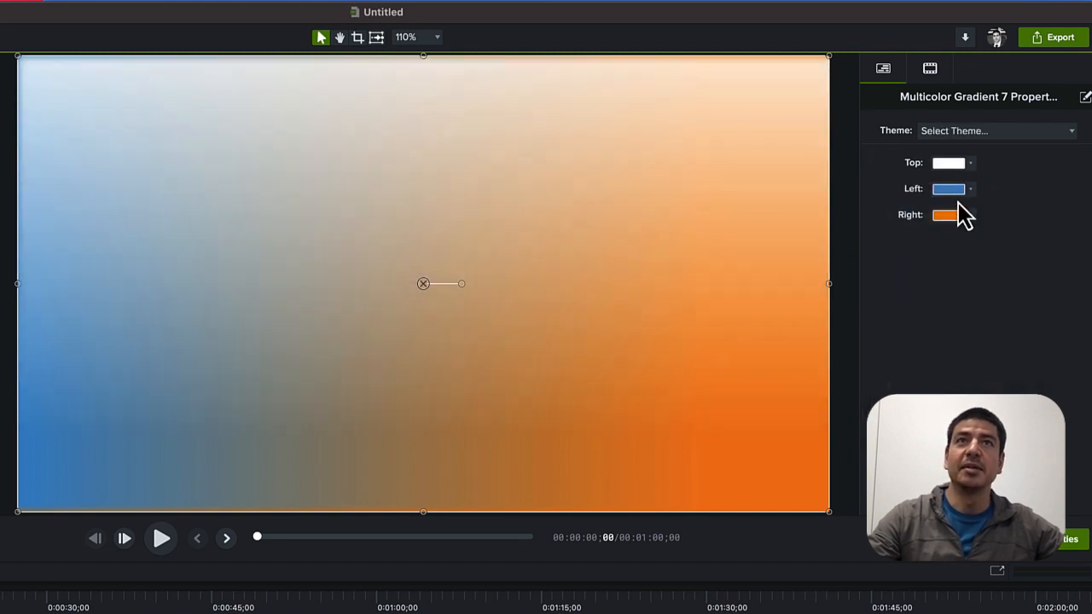
pyautogui.click(965, 191)
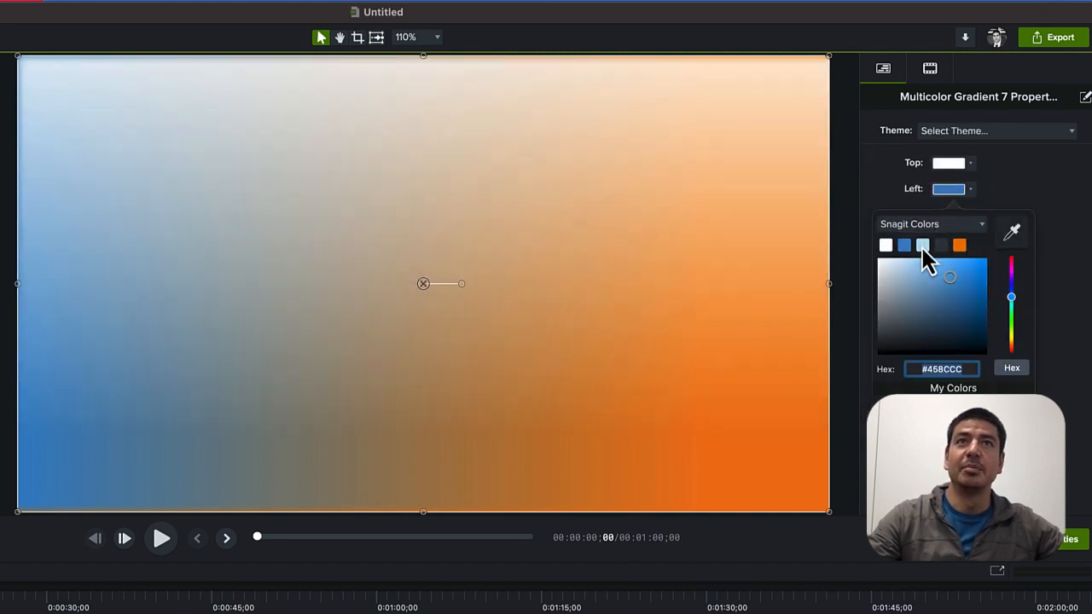
pyautogui.click(923, 246)
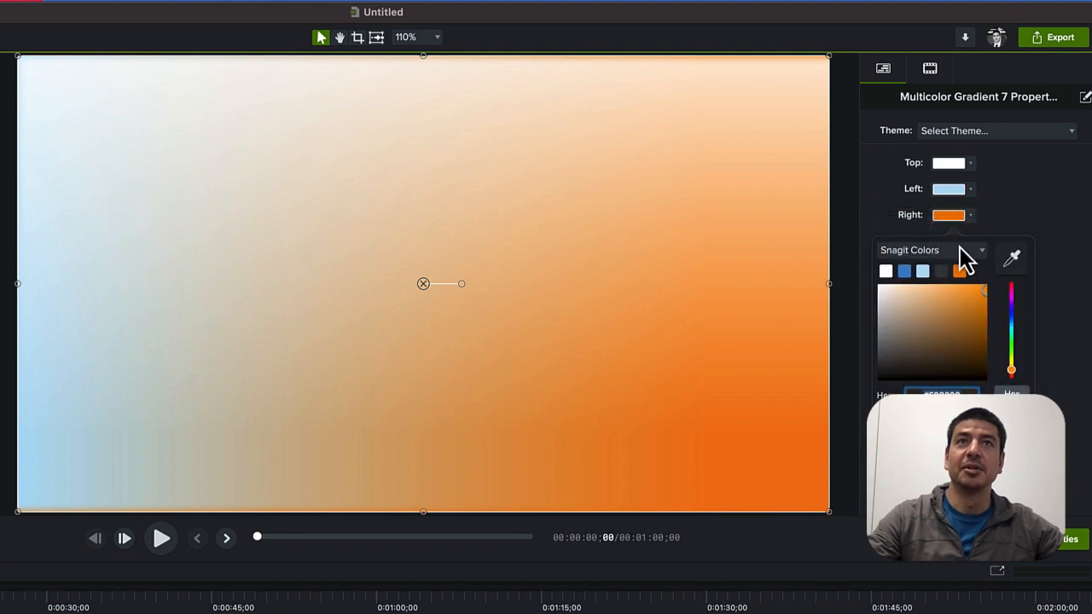
pyautogui.click(960, 273)
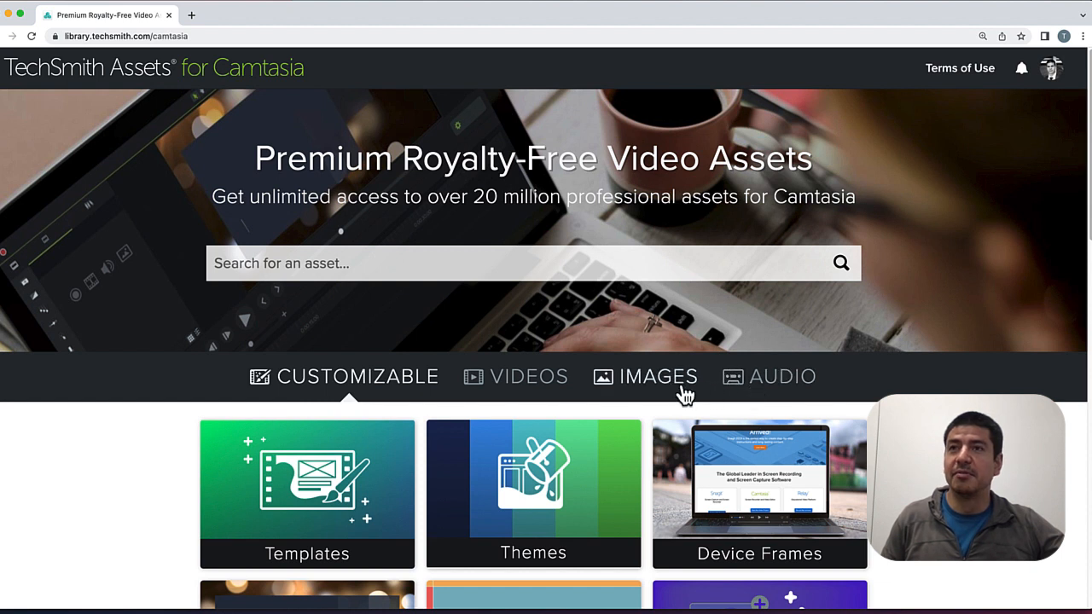
# On the TechSmith Assets website, browse the video effects and send Alpha Channel Billowing Smoke to Camtasia.
pyautogui.click(510, 391)
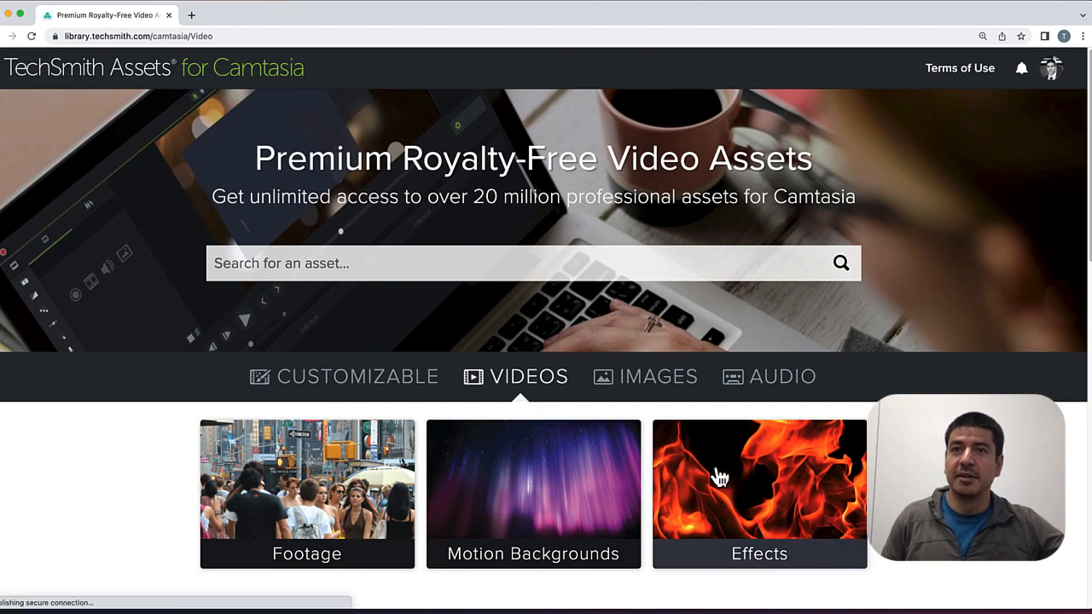
pyautogui.click(719, 478)
pyautogui.scroll(-1, 116, 386)
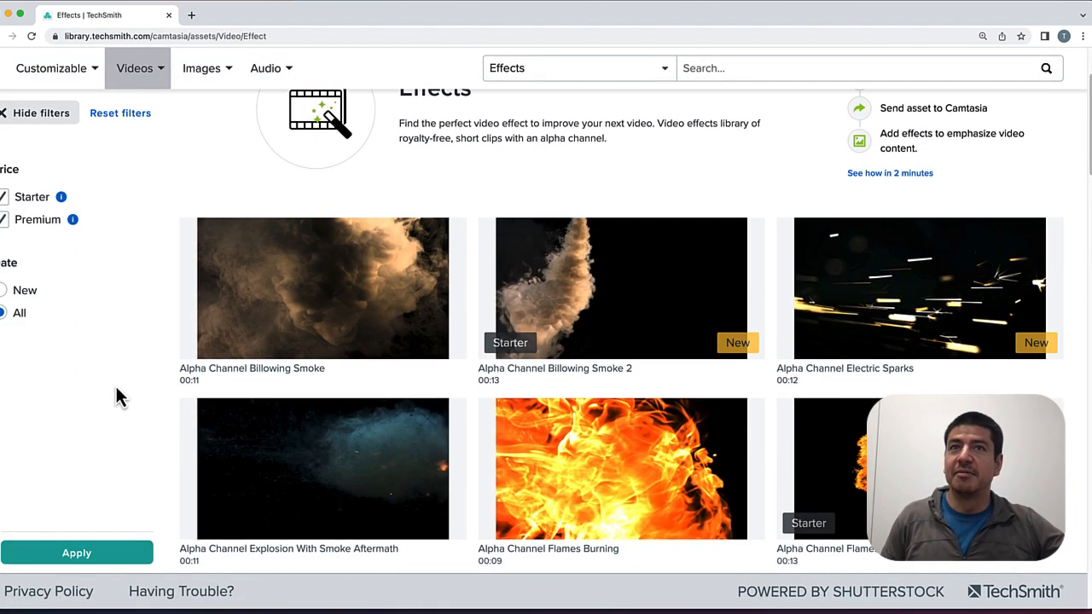
pyautogui.moveTo(188, 365)
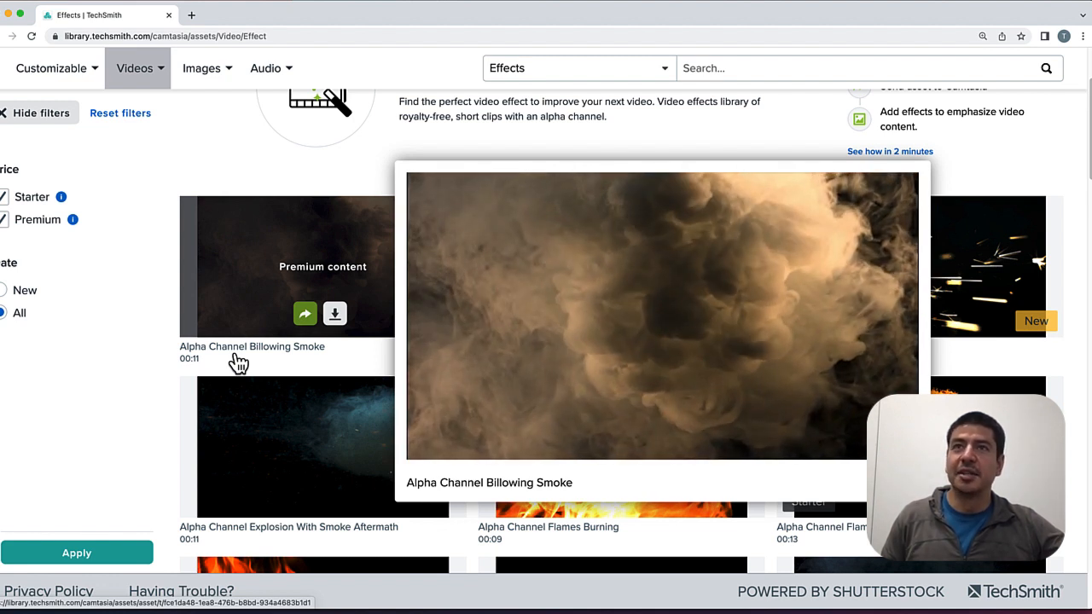
pyautogui.click(305, 316)
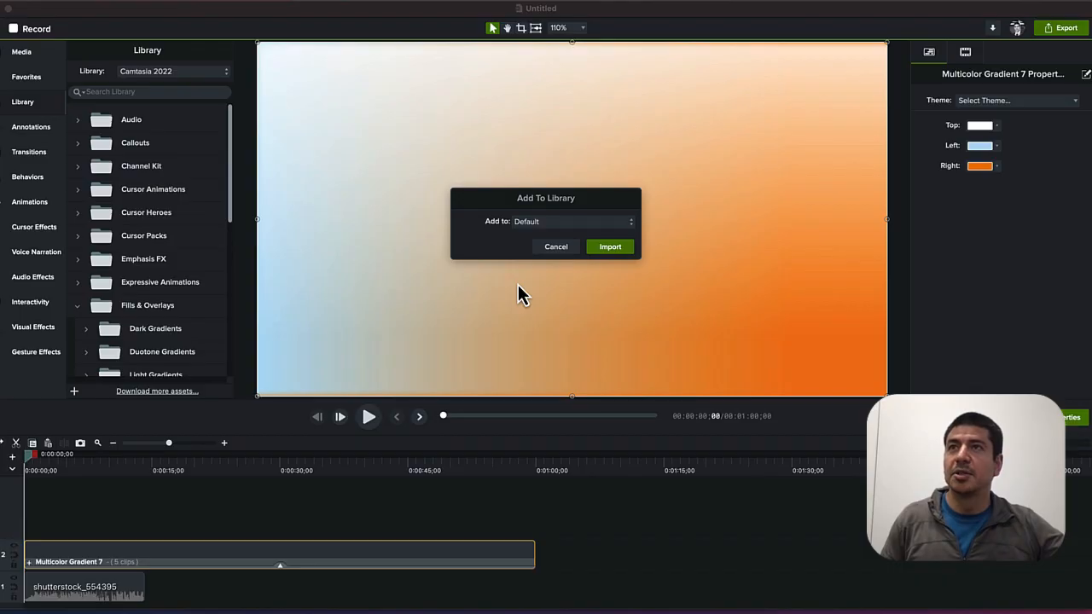
# Import the billowing smoke effect into the HowToIntro library.
pyautogui.click(535, 224)
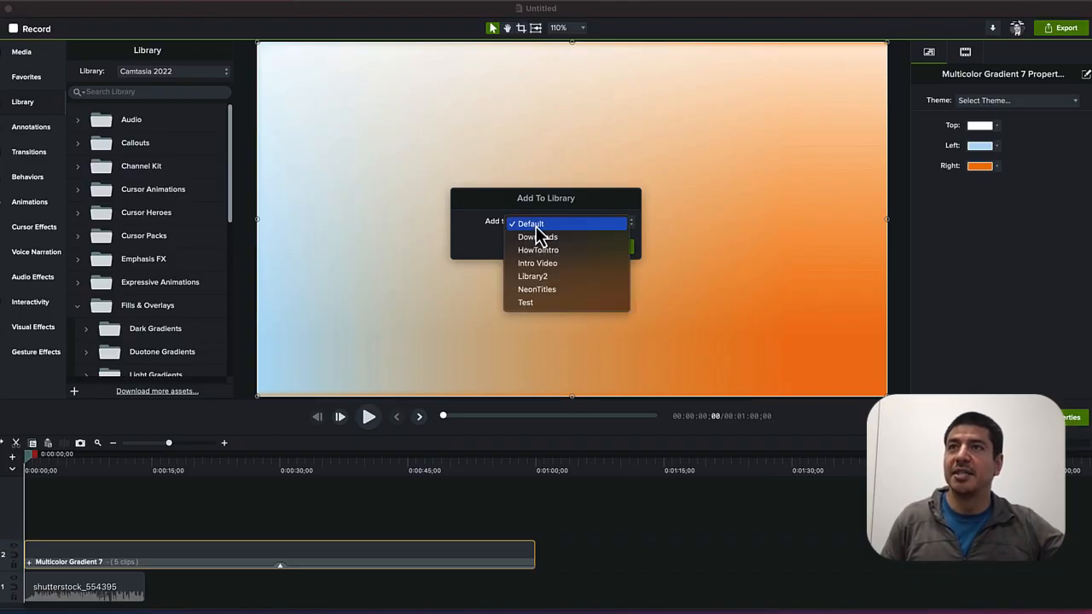
pyautogui.click(537, 250)
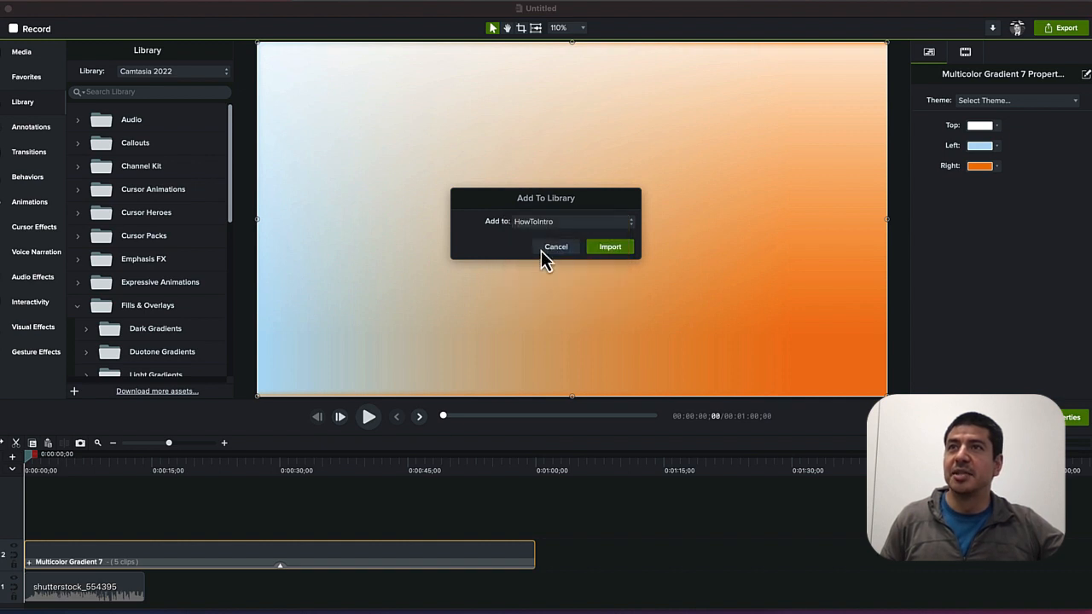
pyautogui.click(609, 247)
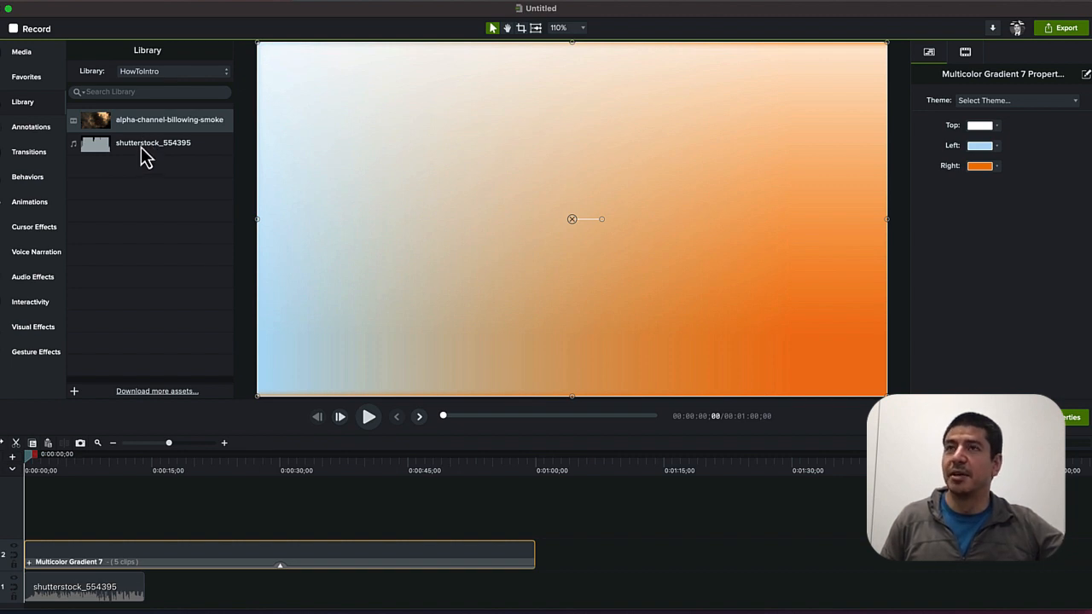
# Place the billowing smoke clip at the start of track 3 and make it semi-transparent, previewing how it blends with the gradient.
pyautogui.moveTo(142, 123); pyautogui.dragTo(25, 521)
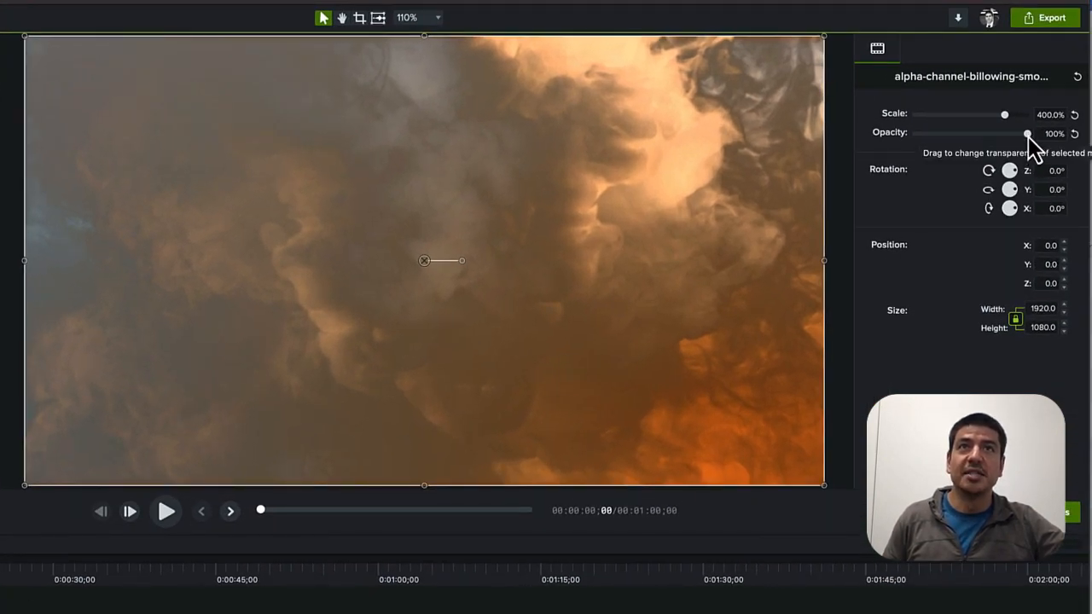
pyautogui.moveTo(1027, 137); pyautogui.dragTo(914, 140)
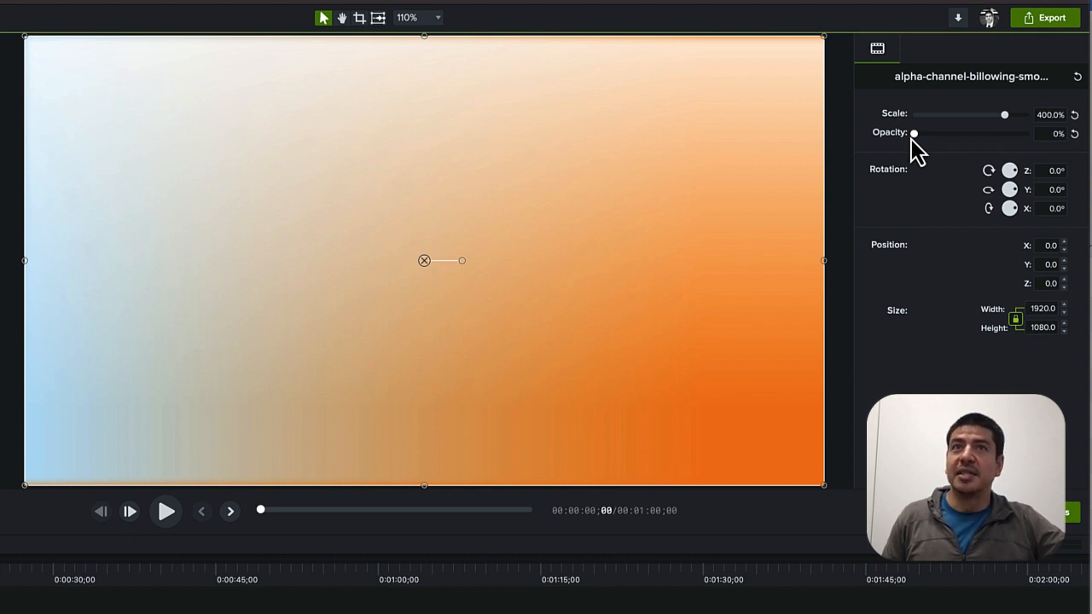
pyautogui.moveTo(914, 137); pyautogui.dragTo(973, 137)
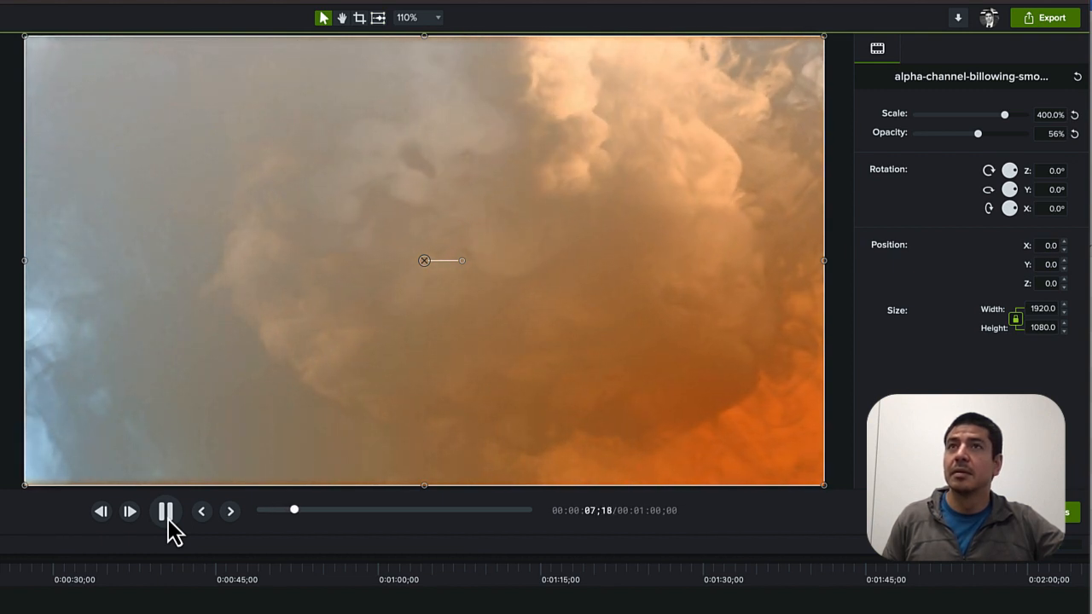
pyautogui.click(168, 519)
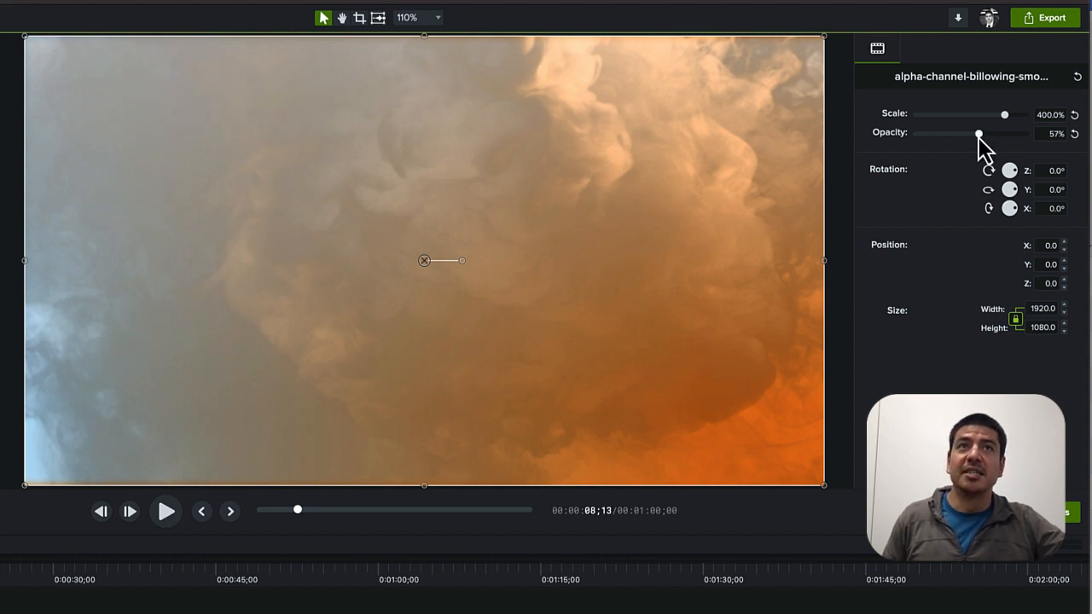
pyautogui.moveTo(980, 139); pyautogui.dragTo(987, 142)
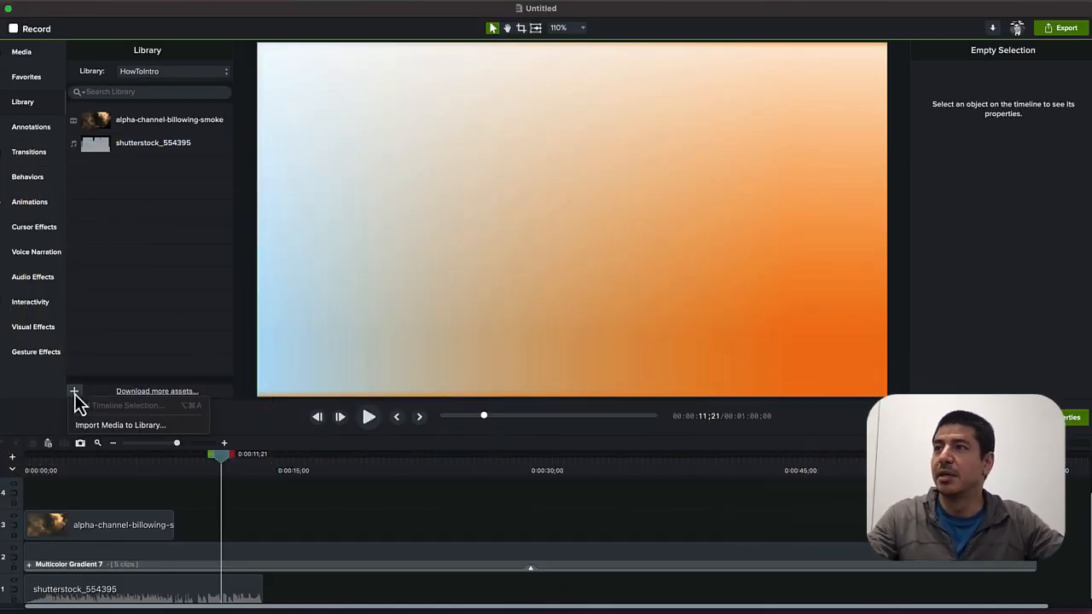
# Import Assets Logo.png from the Logo folder into the HowToIntro library.
pyautogui.click(90, 425)
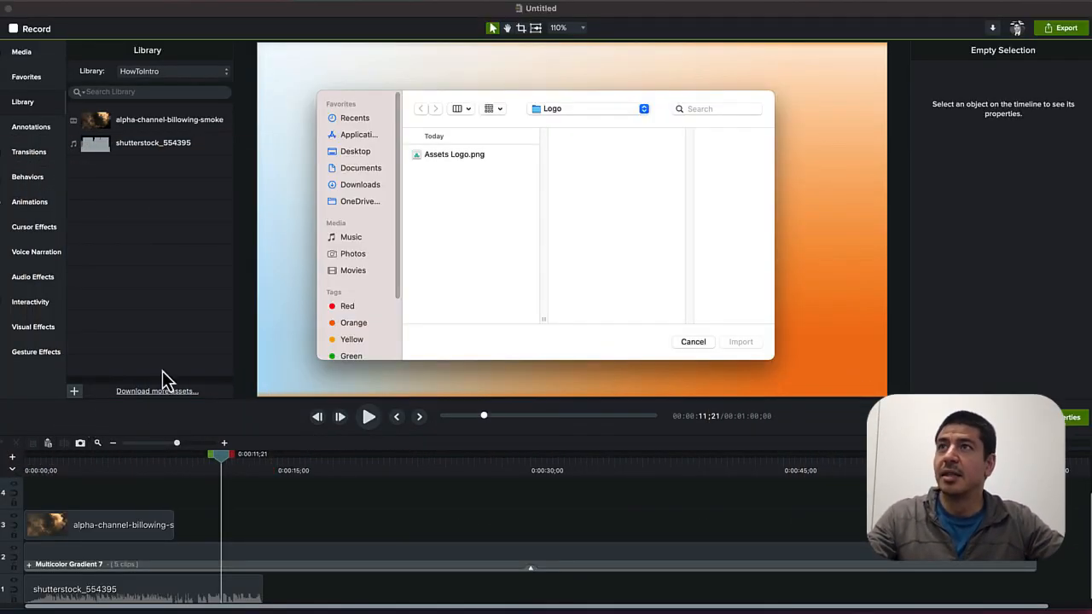
pyautogui.click(452, 158)
pyautogui.click(741, 342)
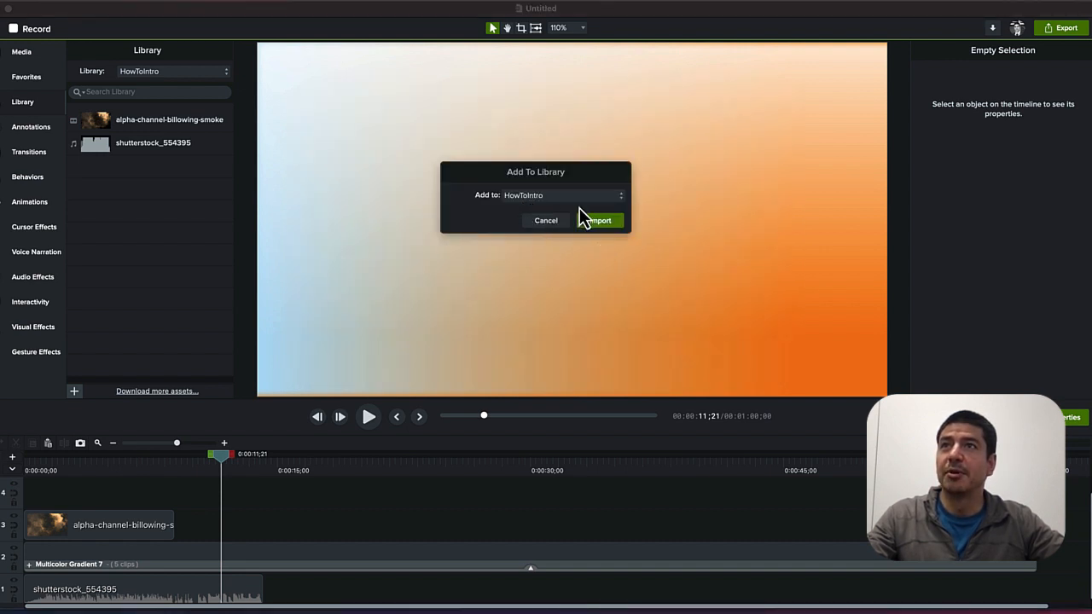
pyautogui.click(589, 222)
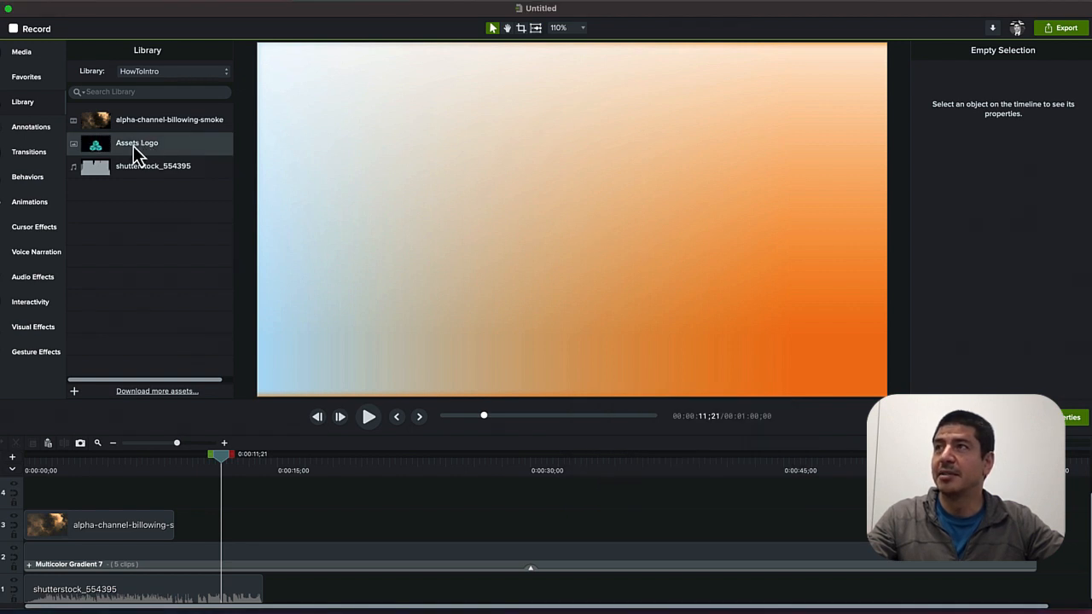
# Place Assets Logo at the start of track 4 and extend it to the end of the music clip.
pyautogui.moveTo(133, 146); pyautogui.dragTo(83, 468)
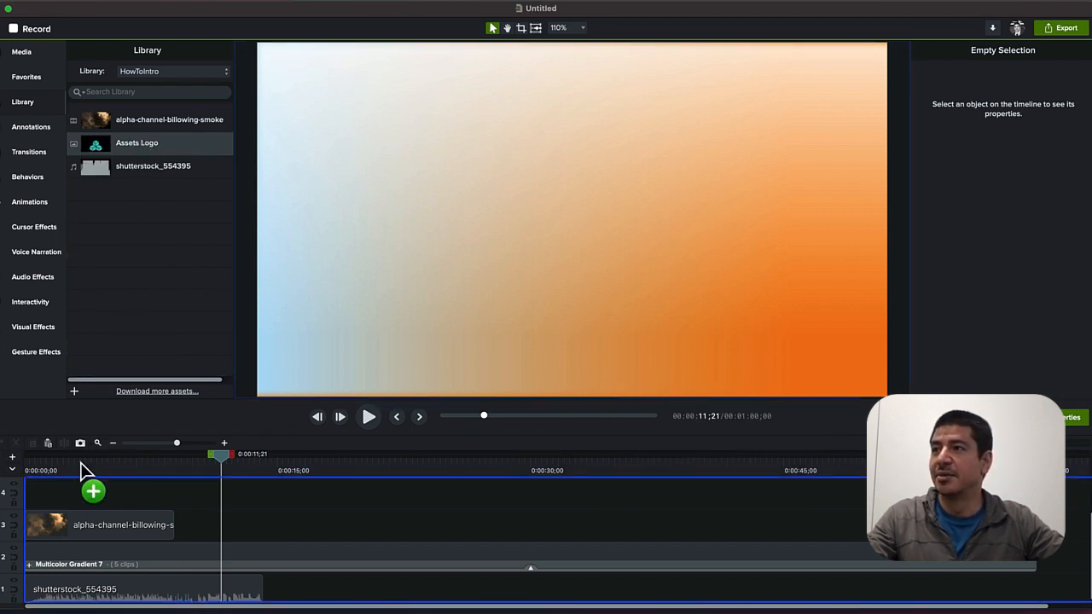
pyautogui.moveTo(30, 495); pyautogui.dragTo(31, 494)
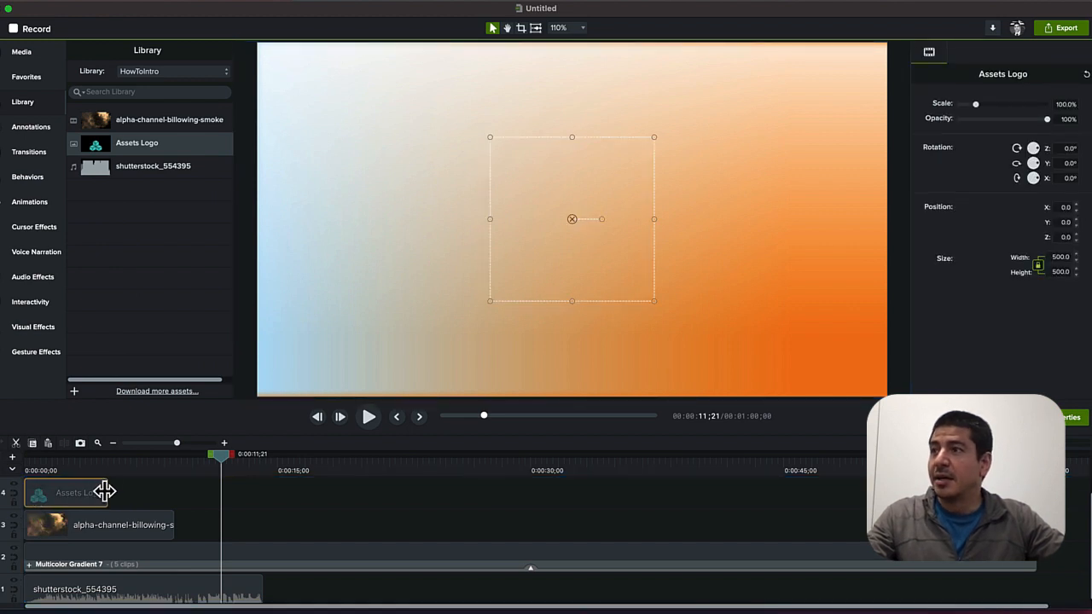
pyautogui.moveTo(106, 490); pyautogui.dragTo(264, 519)
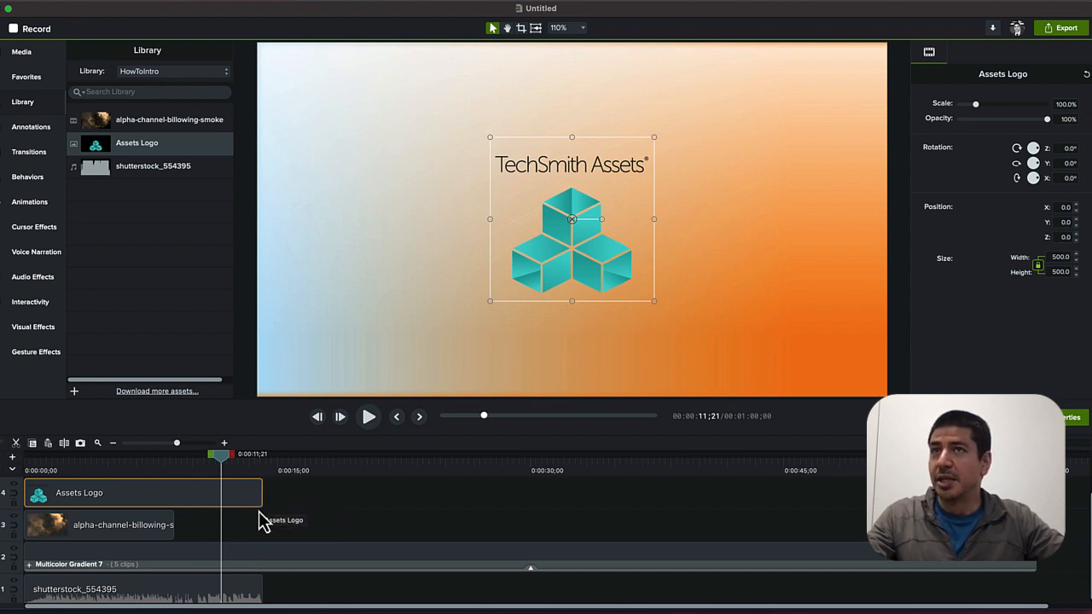
pyautogui.click(294, 493)
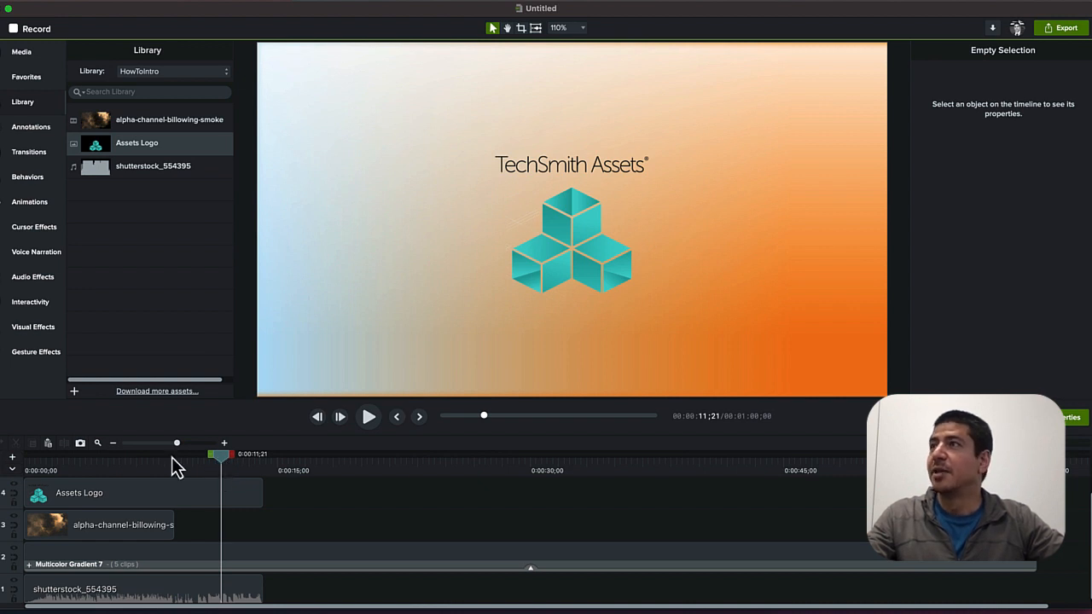
# Apply a custom animation to the Assets Logo clip with 0% opacity before it, ending fully opaque at about 8 seconds, and preview the fade-in.
pyautogui.click(24, 205)
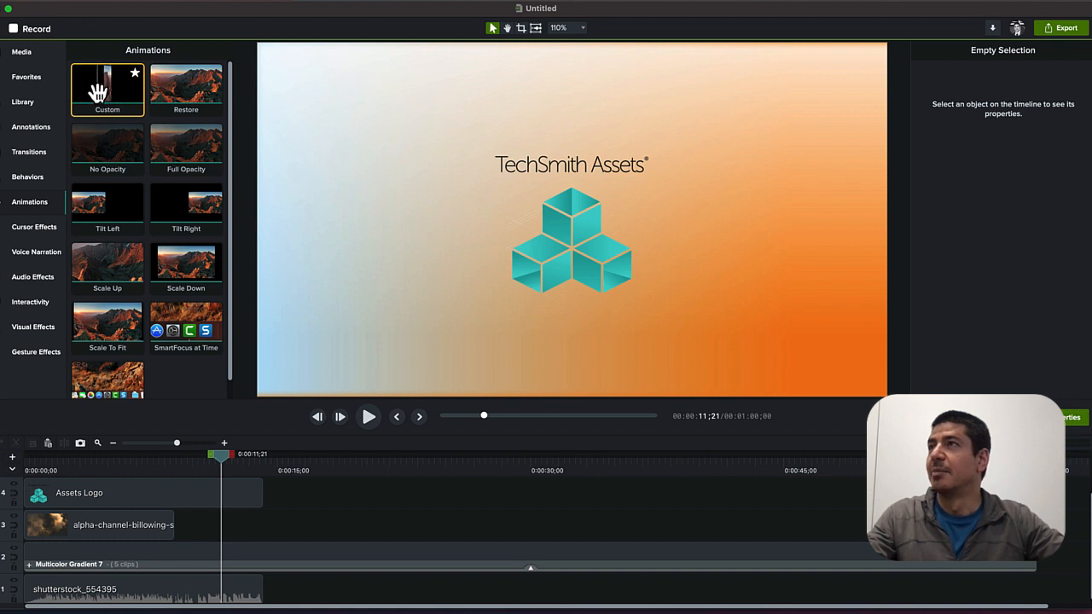
pyautogui.moveTo(98, 92); pyautogui.dragTo(42, 480)
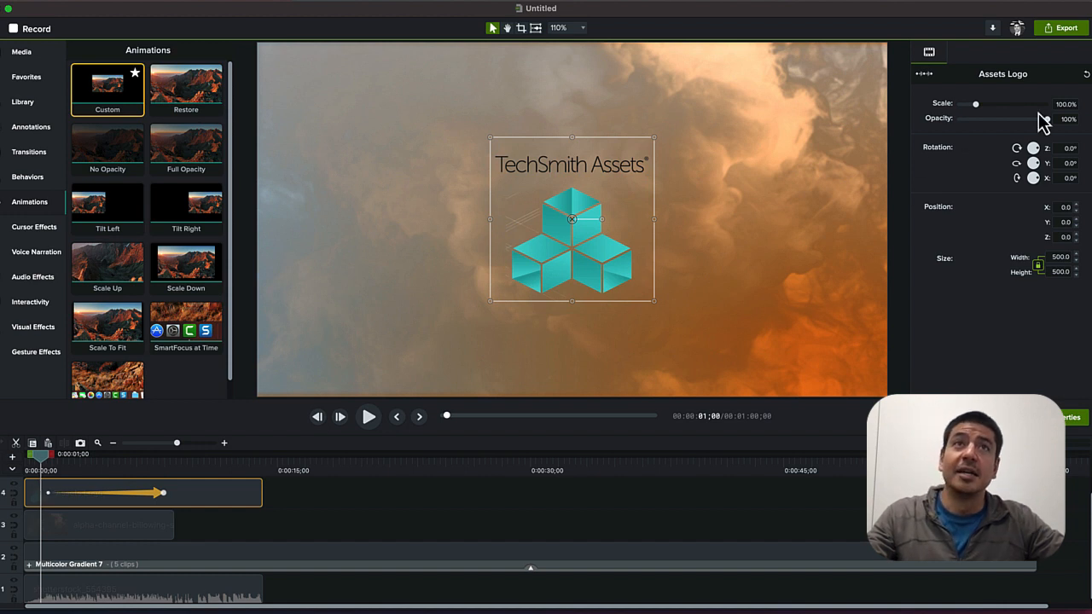
pyautogui.moveTo(1048, 119); pyautogui.dragTo(969, 119)
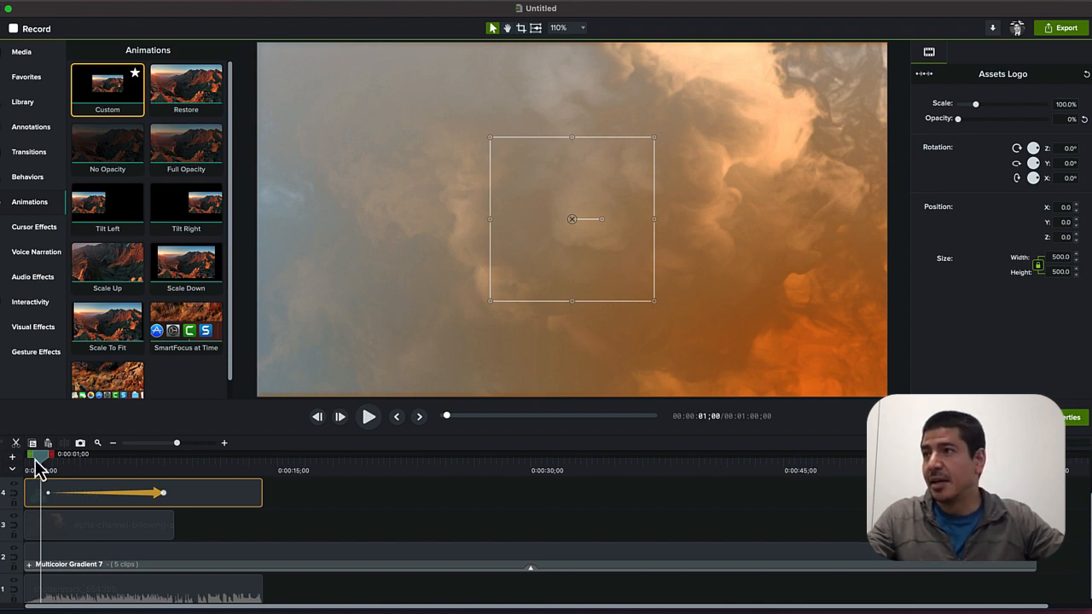
pyautogui.moveTo(42, 468); pyautogui.dragTo(164, 477)
pyautogui.click(164, 495)
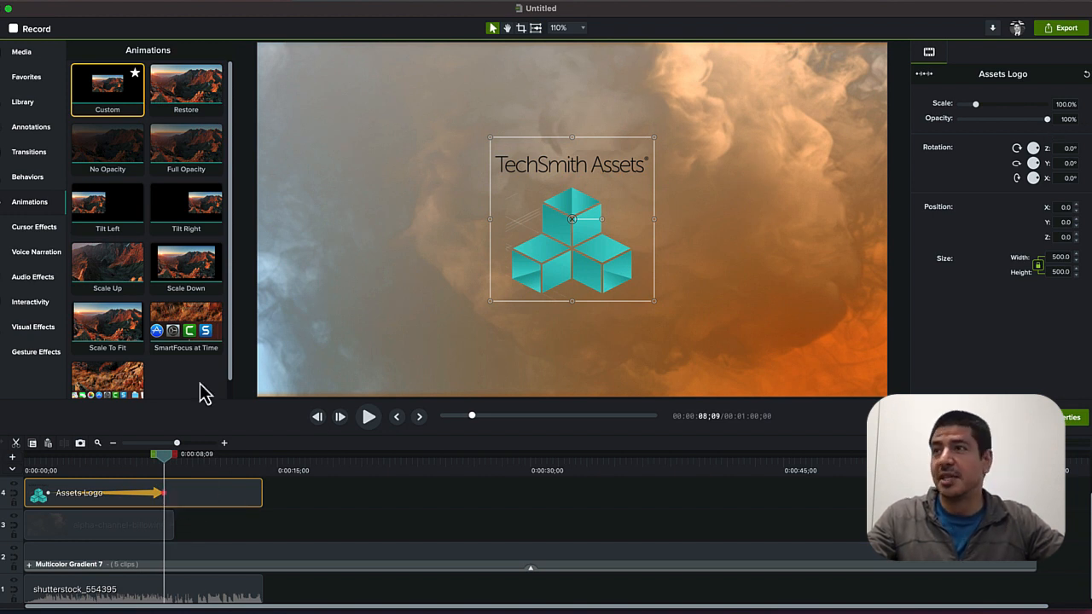
pyautogui.moveTo(38, 469); pyautogui.dragTo(23, 475)
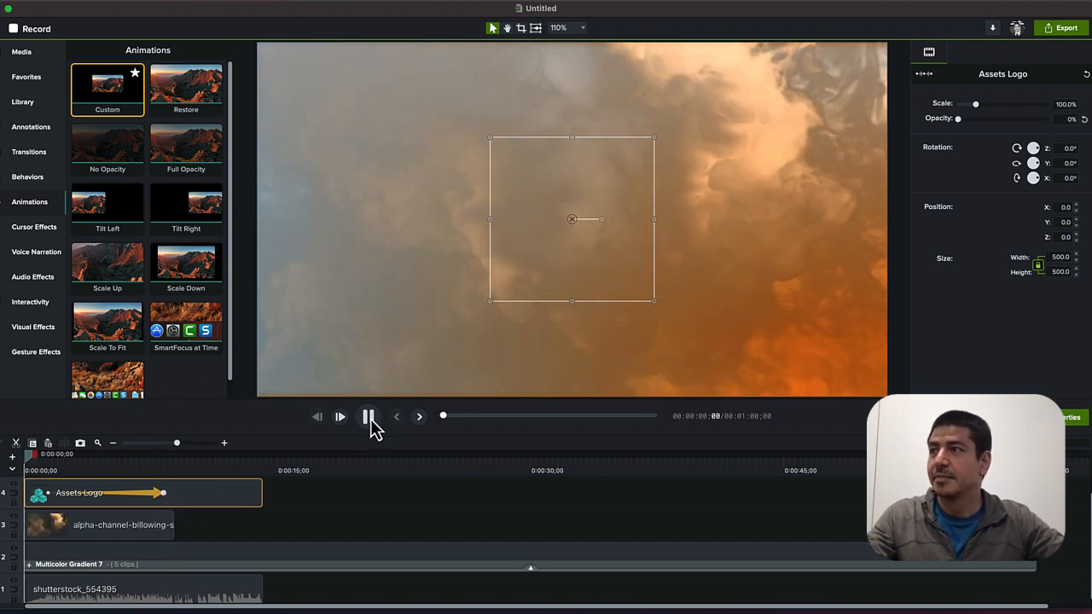
pyautogui.click(474, 355)
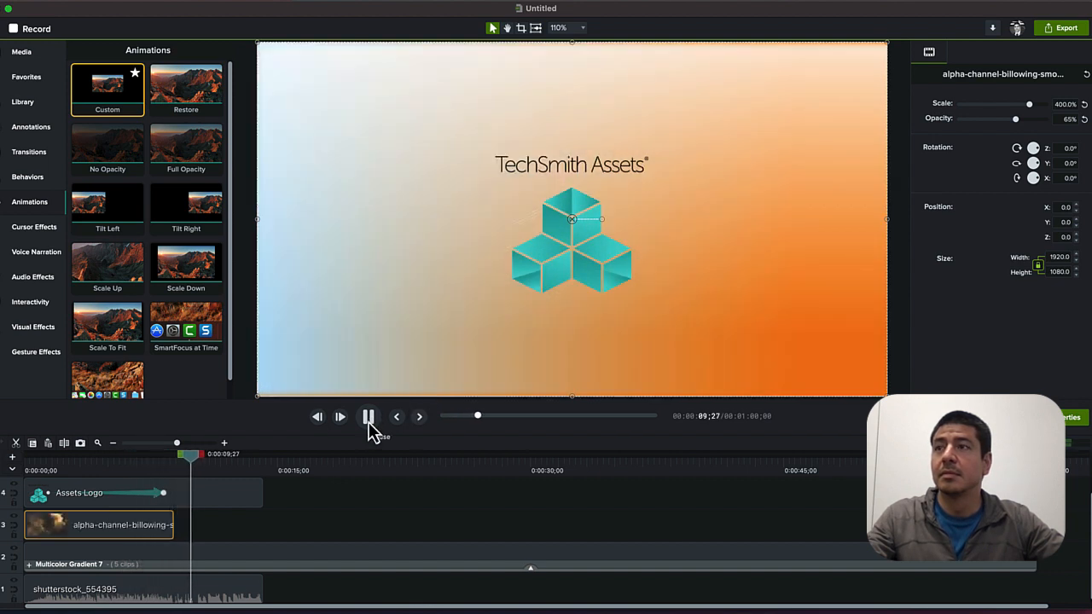
pyautogui.click(370, 430)
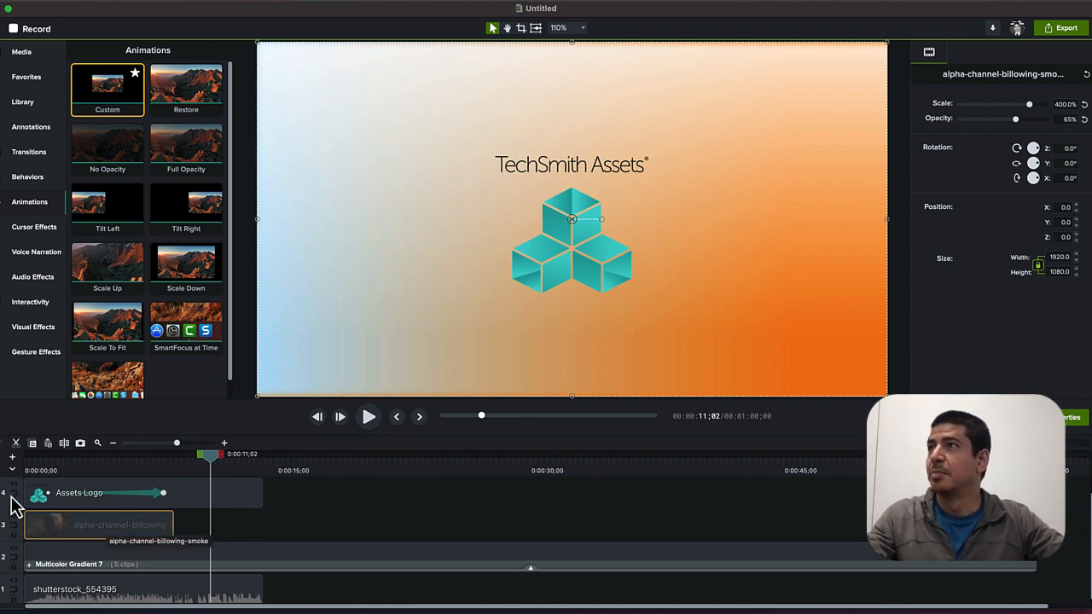
# Add a Fade transition to the end of the billowing smoke clip and the end of Assets Logo, and preview the smoke's fade-out.
pyautogui.click(28, 152)
pyautogui.moveTo(182, 132); pyautogui.dragTo(168, 529)
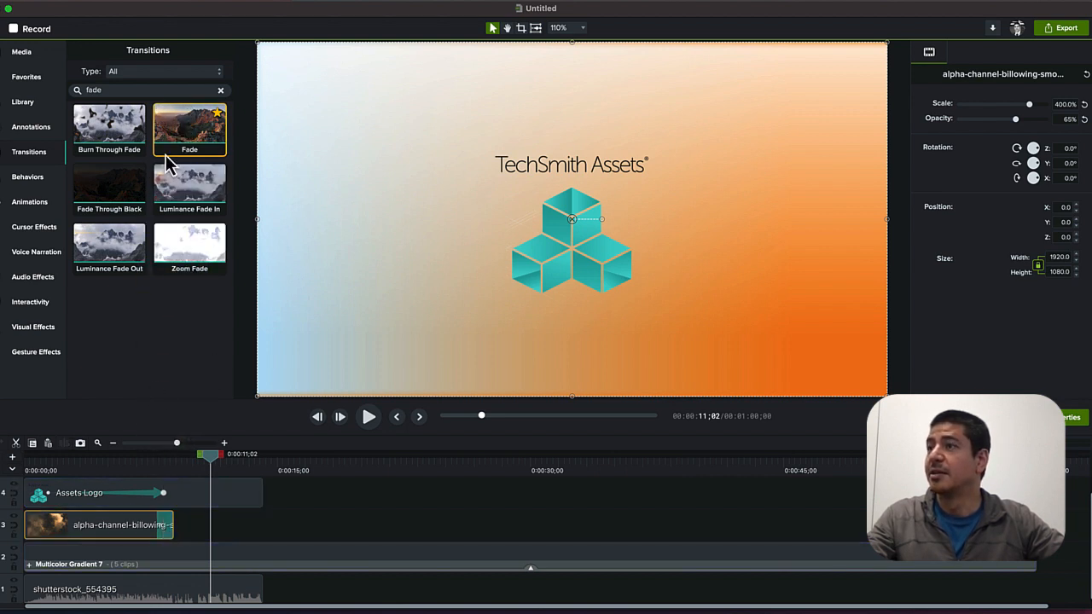
pyautogui.moveTo(170, 132); pyautogui.dragTo(245, 493)
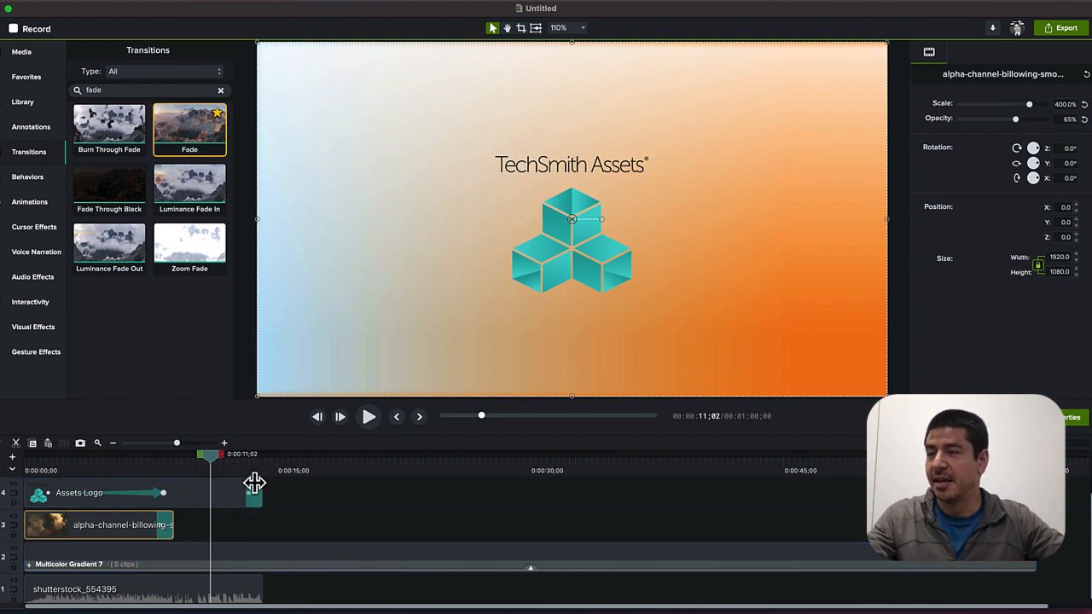
pyautogui.moveTo(210, 455); pyautogui.dragTo(132, 469)
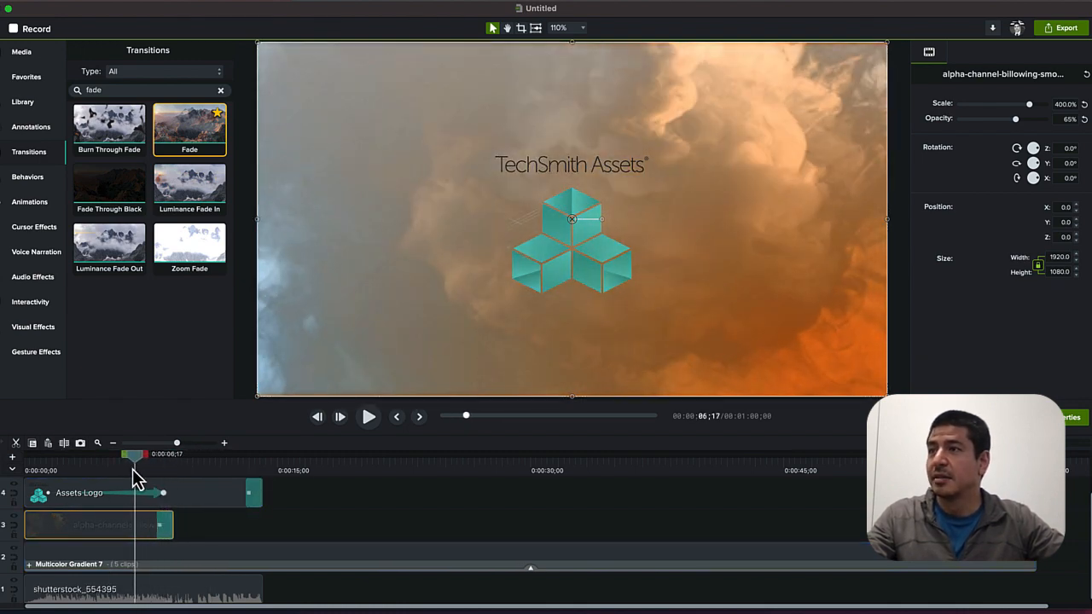
pyautogui.click(370, 417)
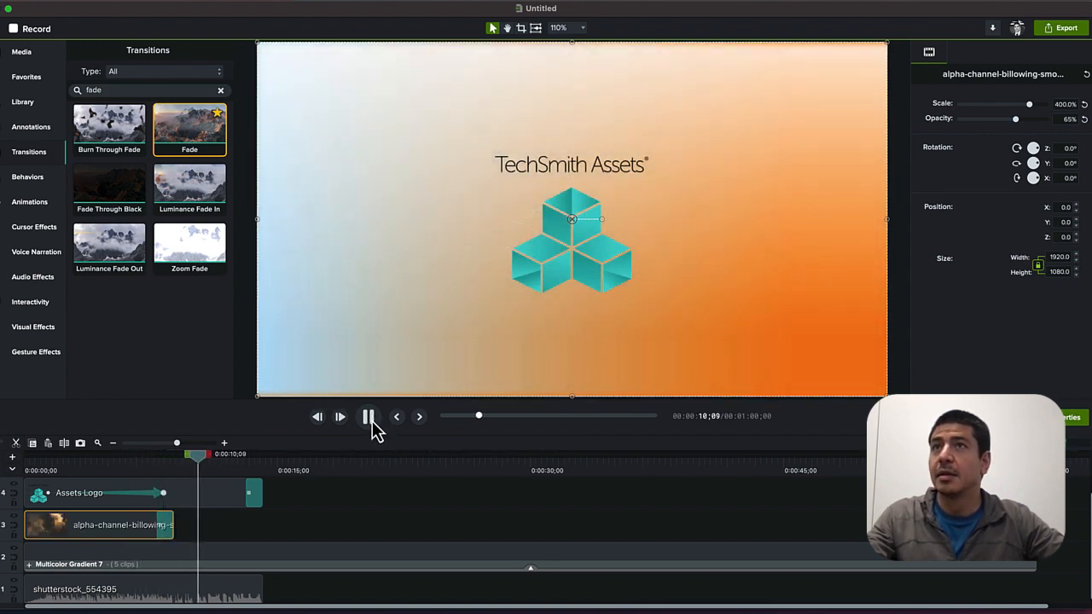
pyautogui.click(371, 418)
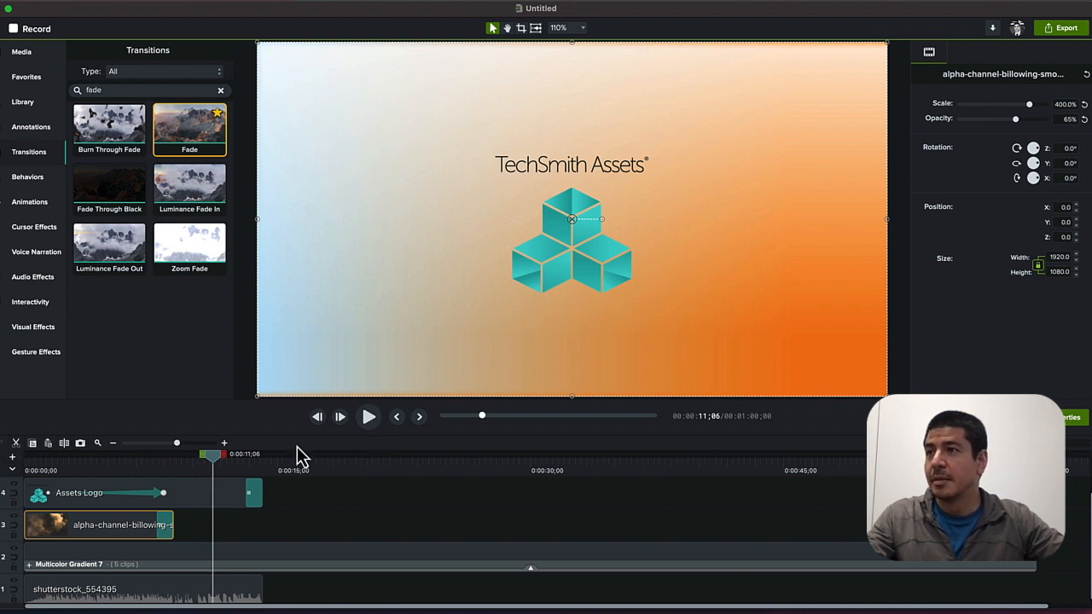
# Split the Assets Logo clip at 0:00:10;23 and 0:00:11;21 to isolate a short middle segment.
pyautogui.click(205, 459)
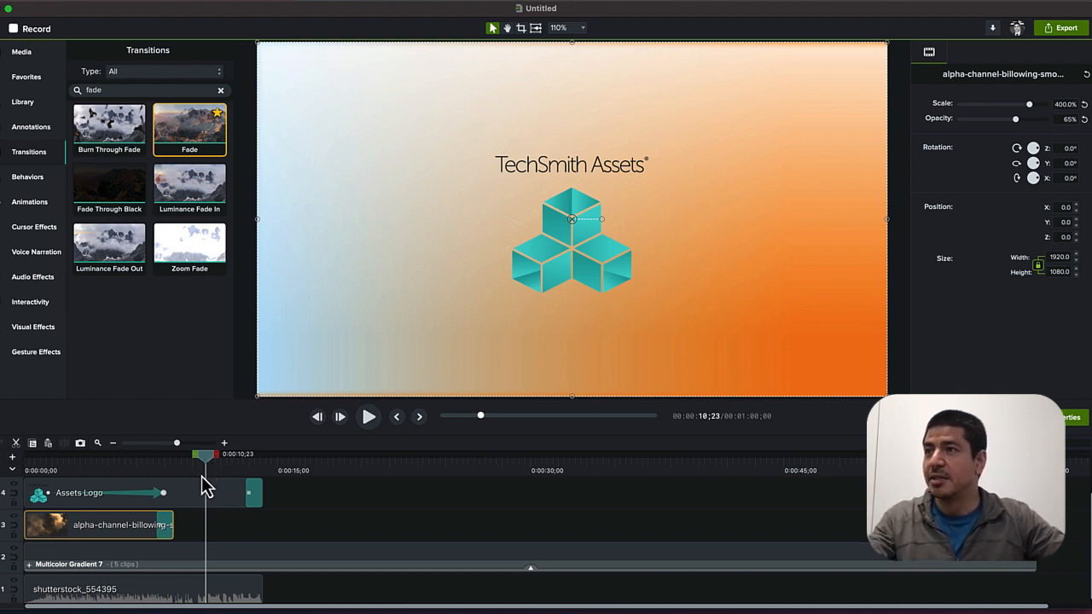
pyautogui.click(218, 497)
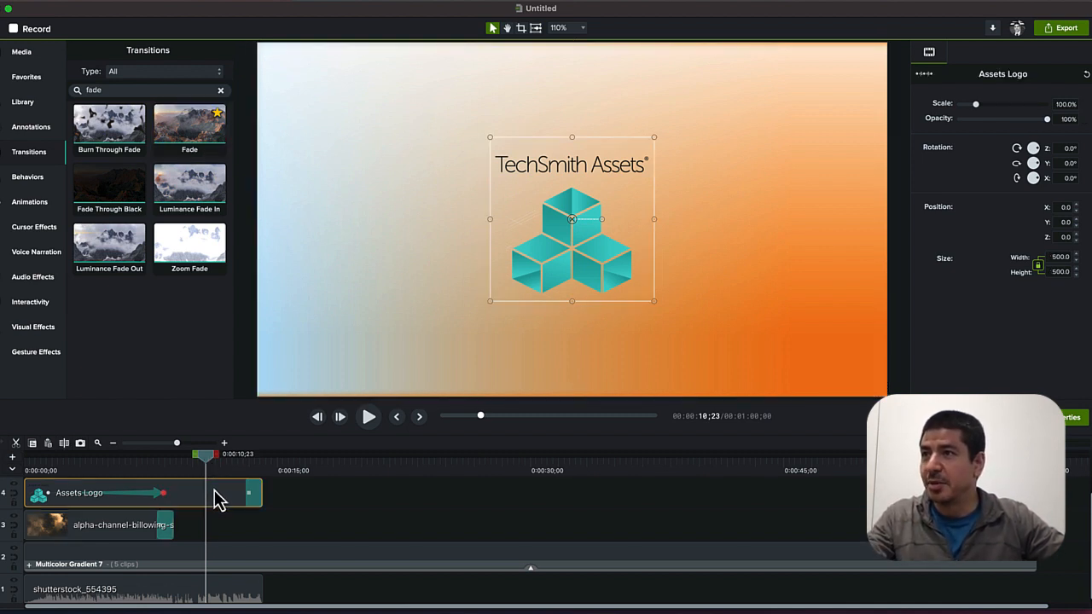
pyautogui.click(65, 444)
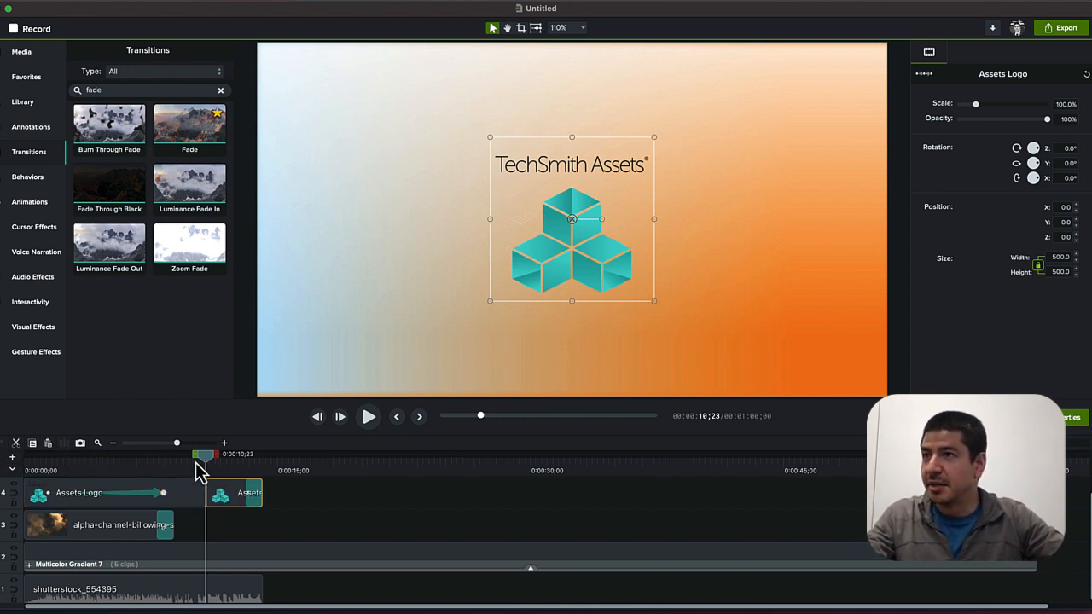
pyautogui.moveTo(205, 465); pyautogui.dragTo(219, 476)
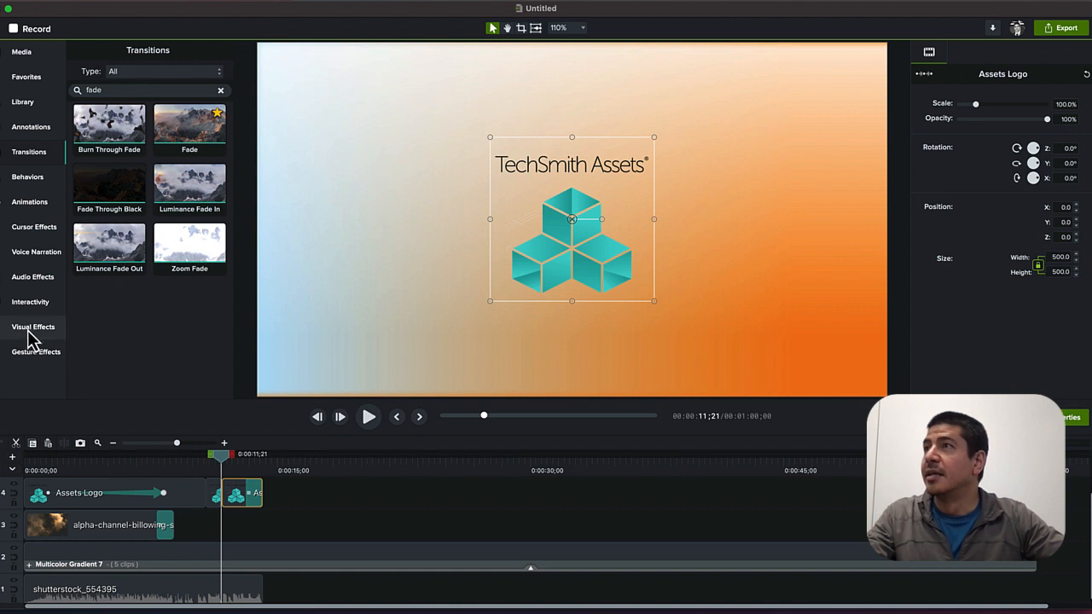
# Apply the Pulsating behavior to the short middle logo segment and set both its In and Out styles to None.
pyautogui.click(27, 181)
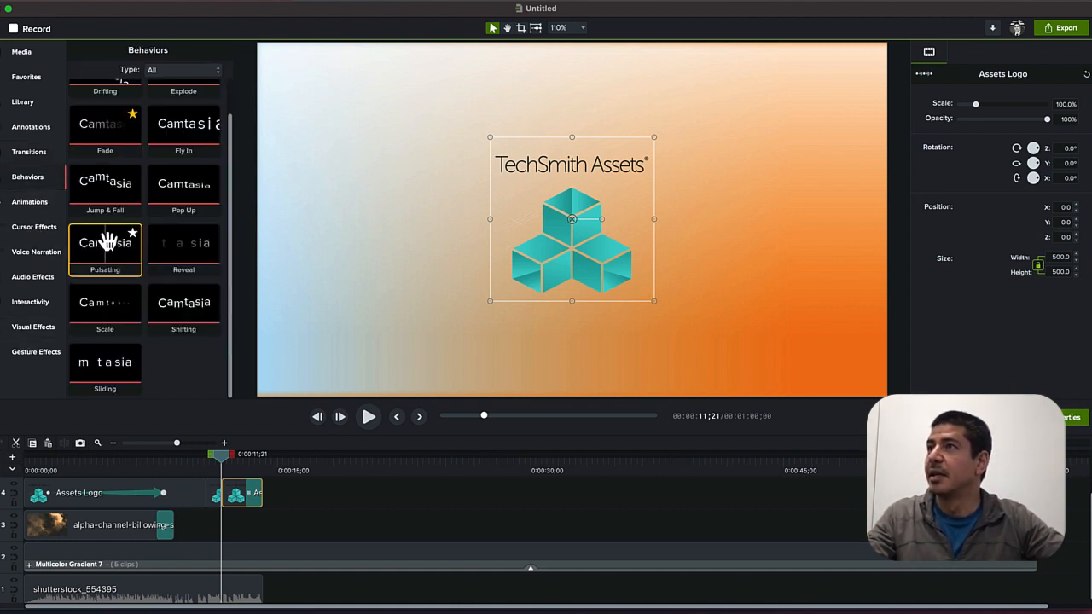
pyautogui.moveTo(109, 247); pyautogui.dragTo(214, 486)
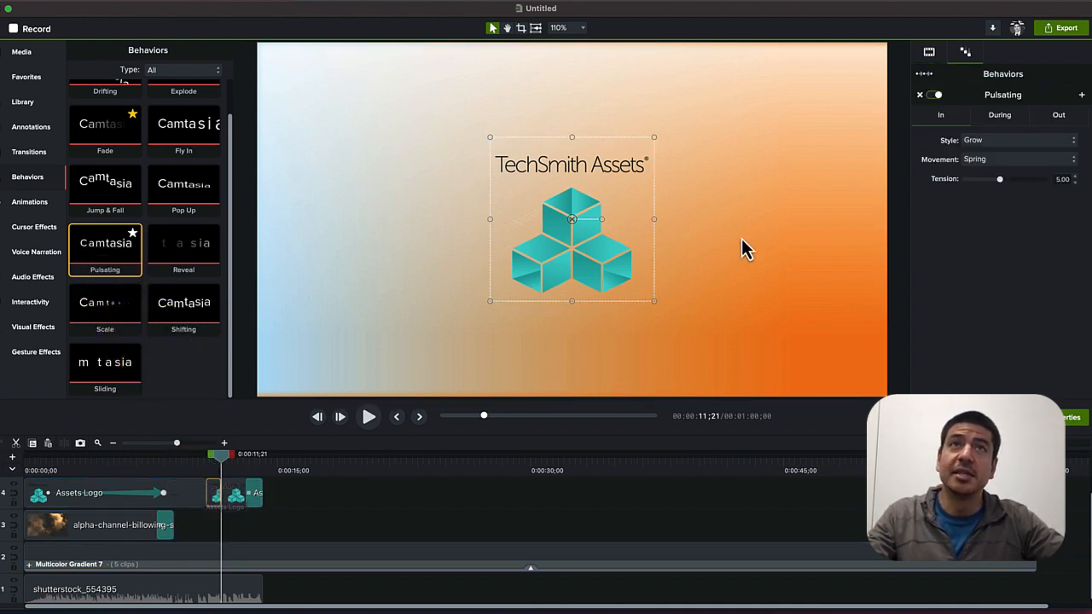
pyautogui.click(973, 142)
pyautogui.click(973, 76)
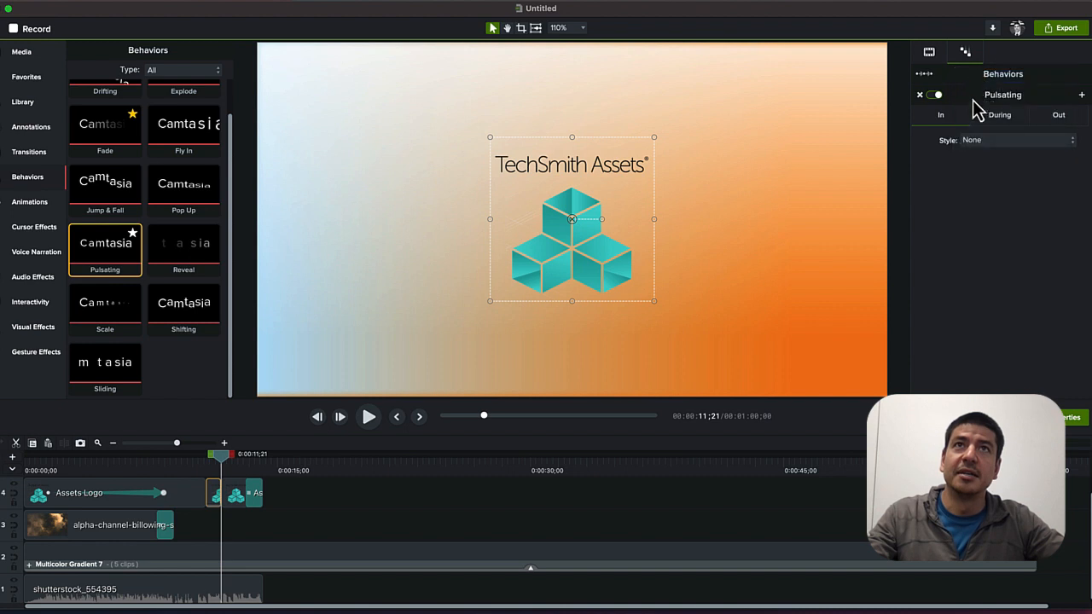
pyautogui.click(1056, 120)
pyautogui.click(983, 144)
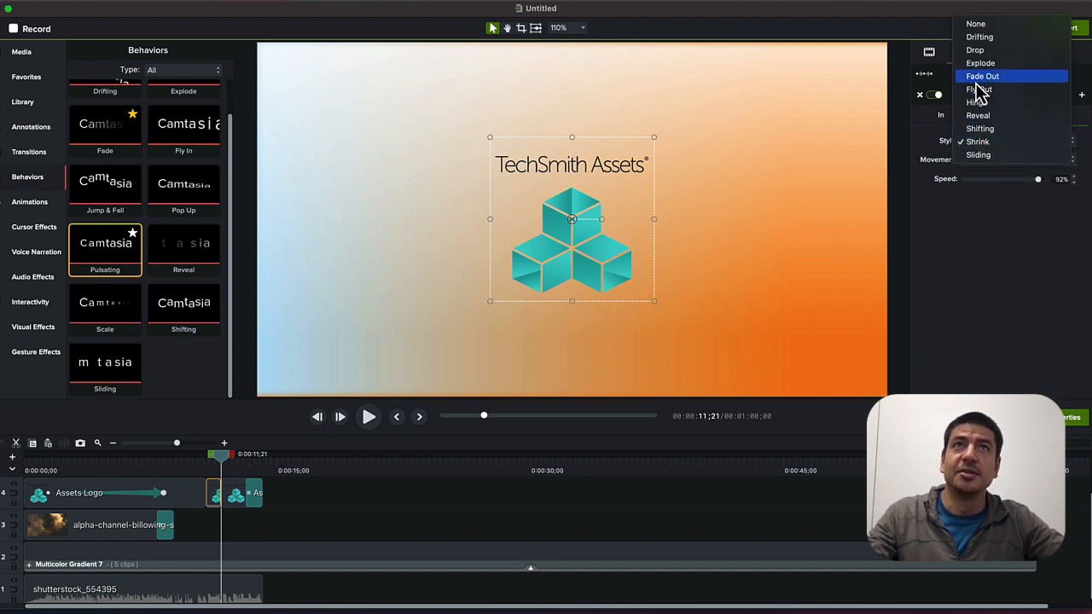
pyautogui.click(975, 25)
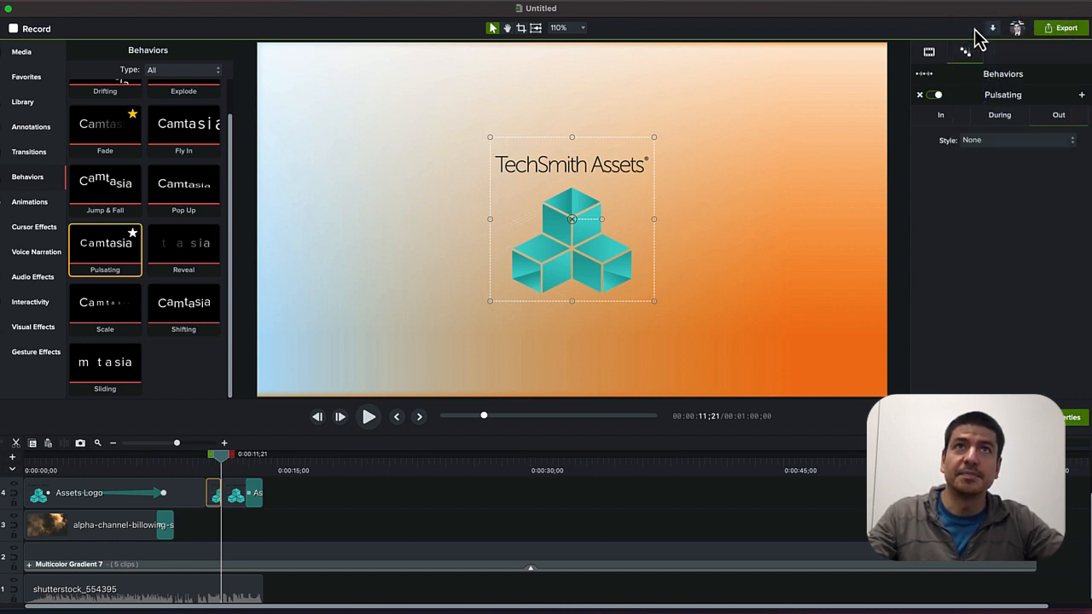
# Preview the pulsating logo segment and set the behavior's During loop time to 0.10 s.
pyautogui.click(995, 117)
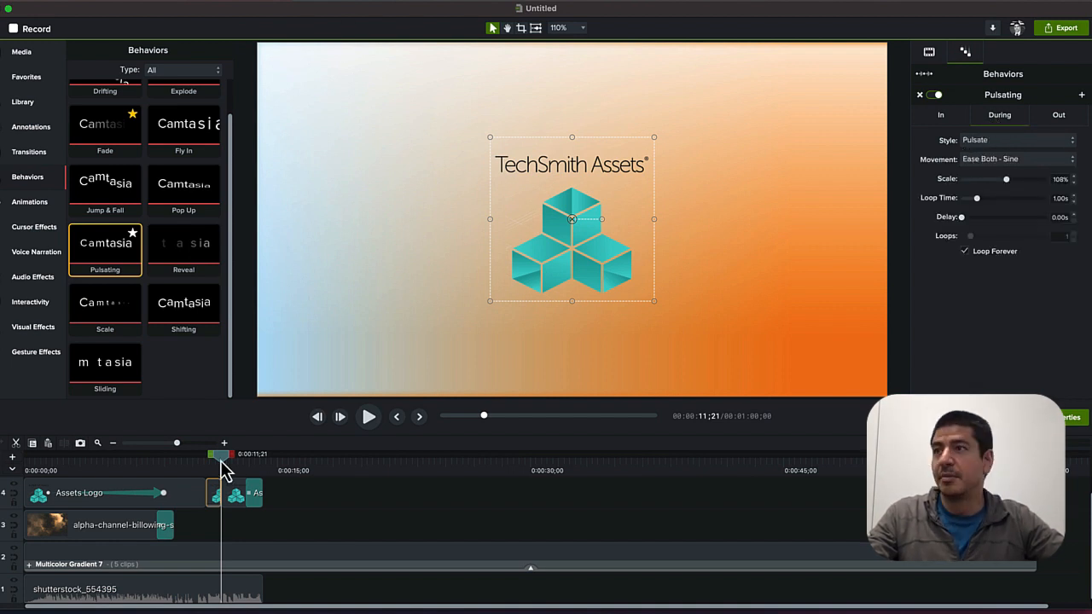
pyautogui.moveTo(225, 467); pyautogui.dragTo(201, 471)
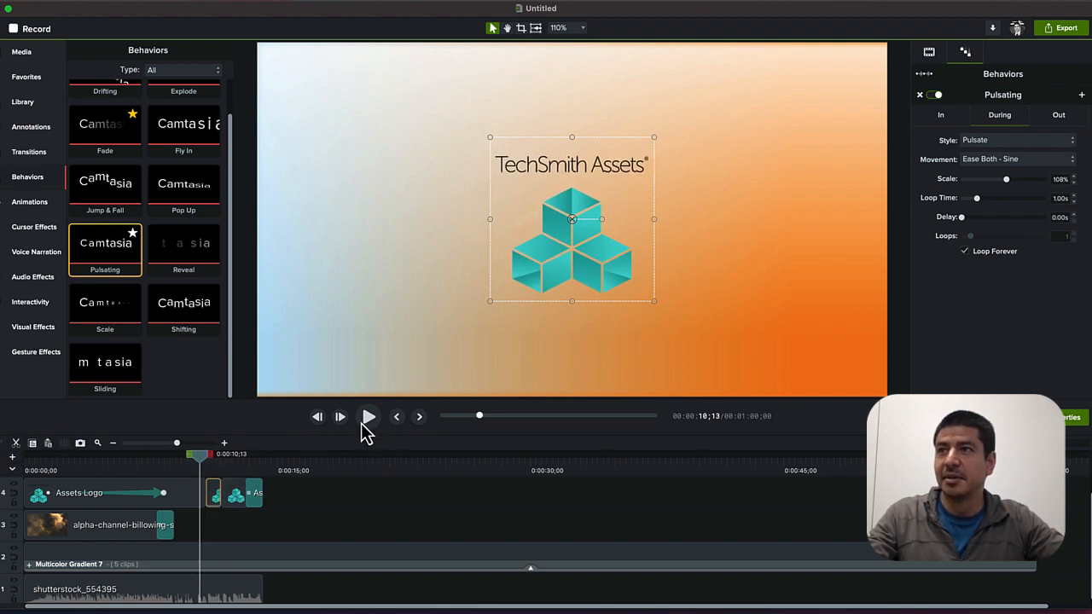
pyautogui.click(362, 424)
pyautogui.click(363, 427)
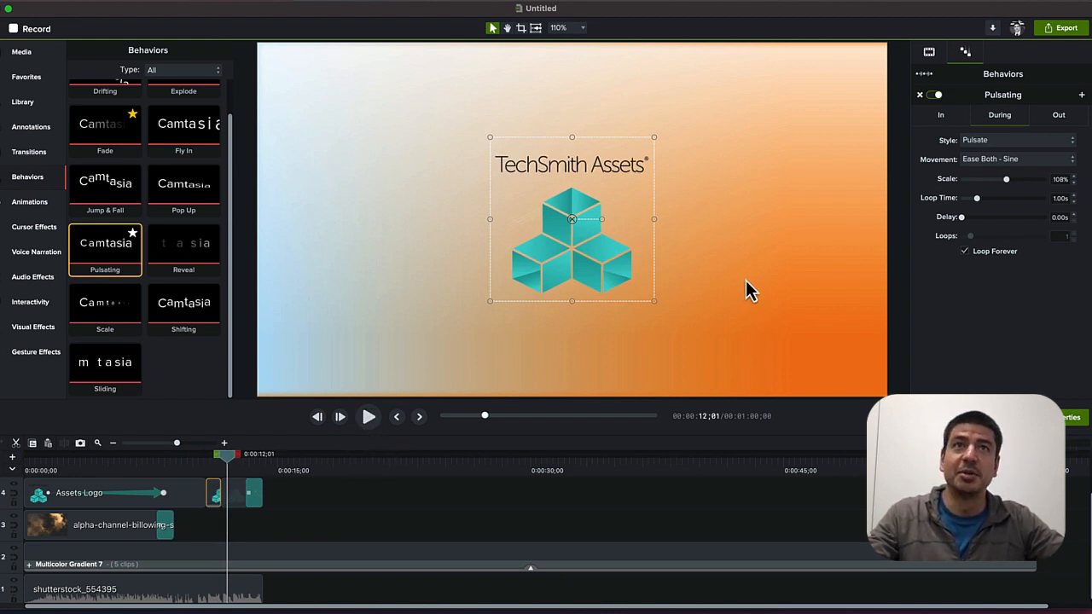
pyautogui.click(1059, 198)
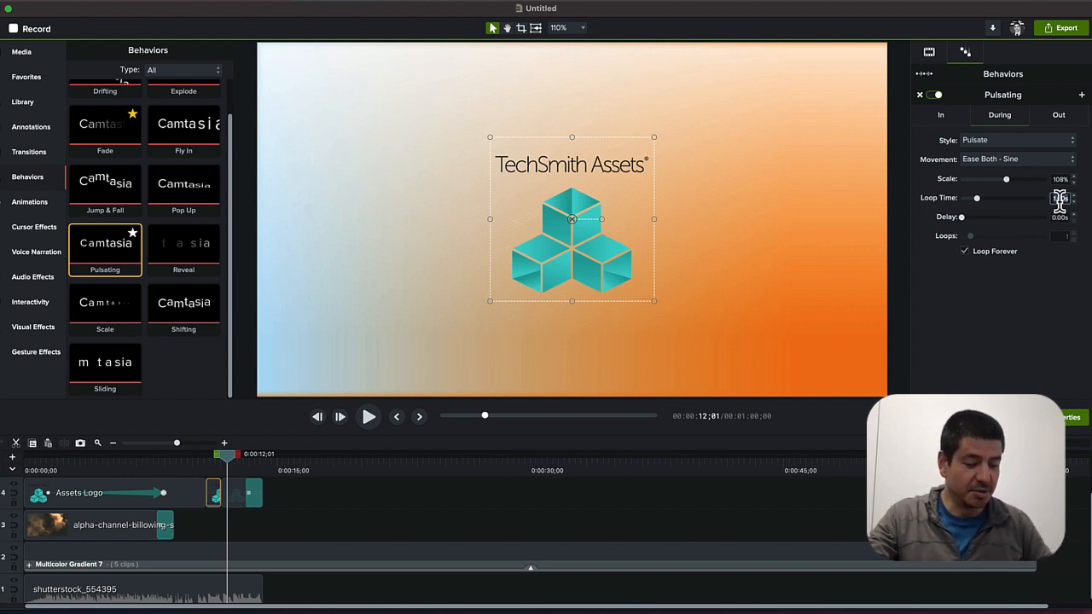
pyautogui.write('.10')
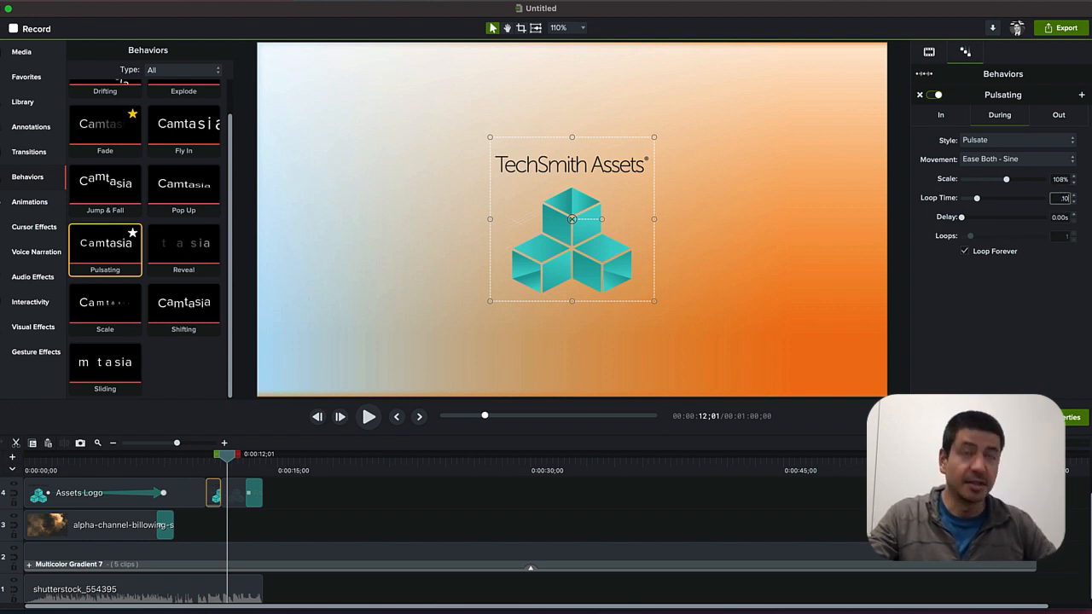
pyautogui.press('Tab')
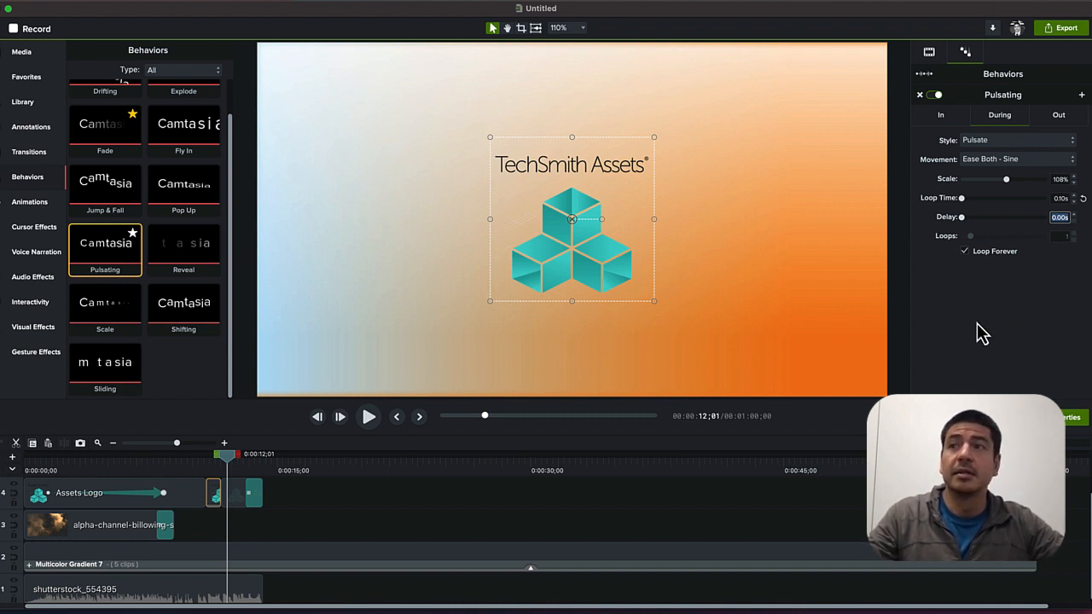
# Play the whole intro from the start to check the logo fade-in, pulse and fade-out against the music.
pyautogui.click(224, 468)
pyautogui.moveTo(223, 463); pyautogui.dragTo(20, 488)
pyautogui.click(309, 393)
pyautogui.click(369, 417)
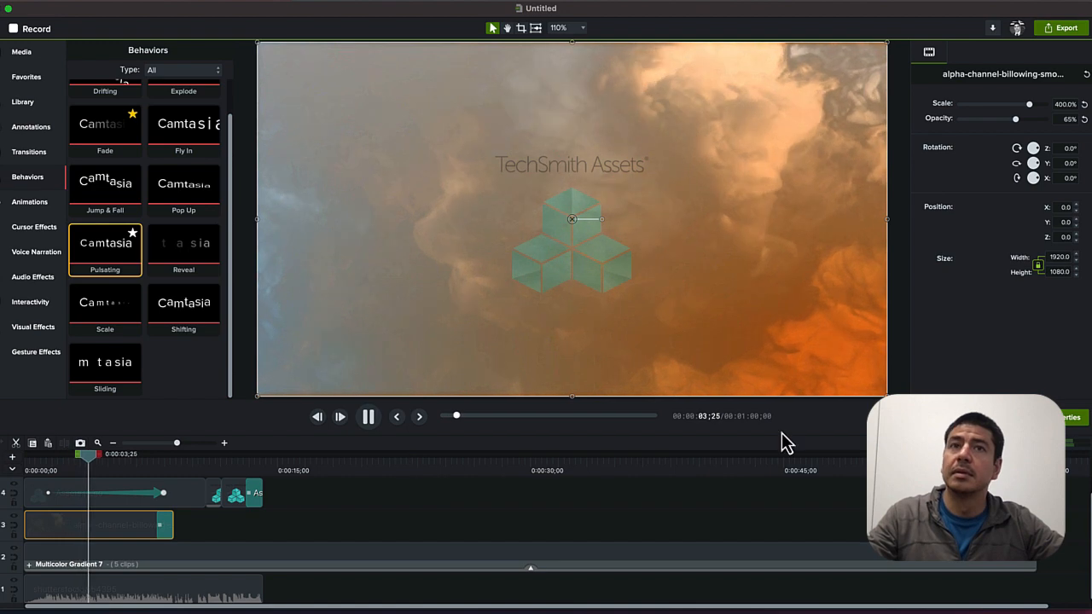
pyautogui.click(908, 375)
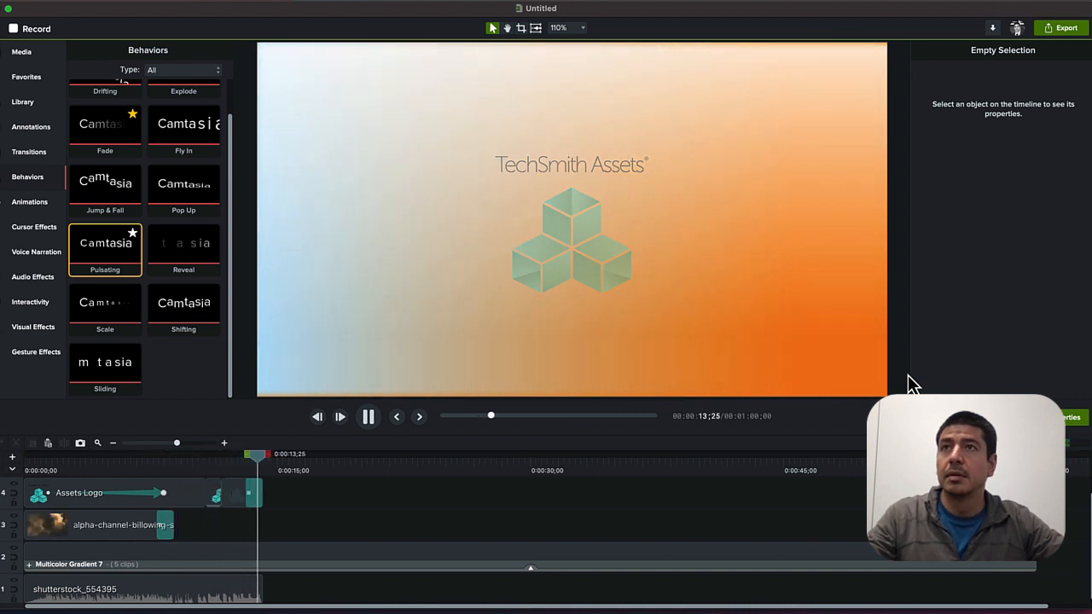
pyautogui.press('space')
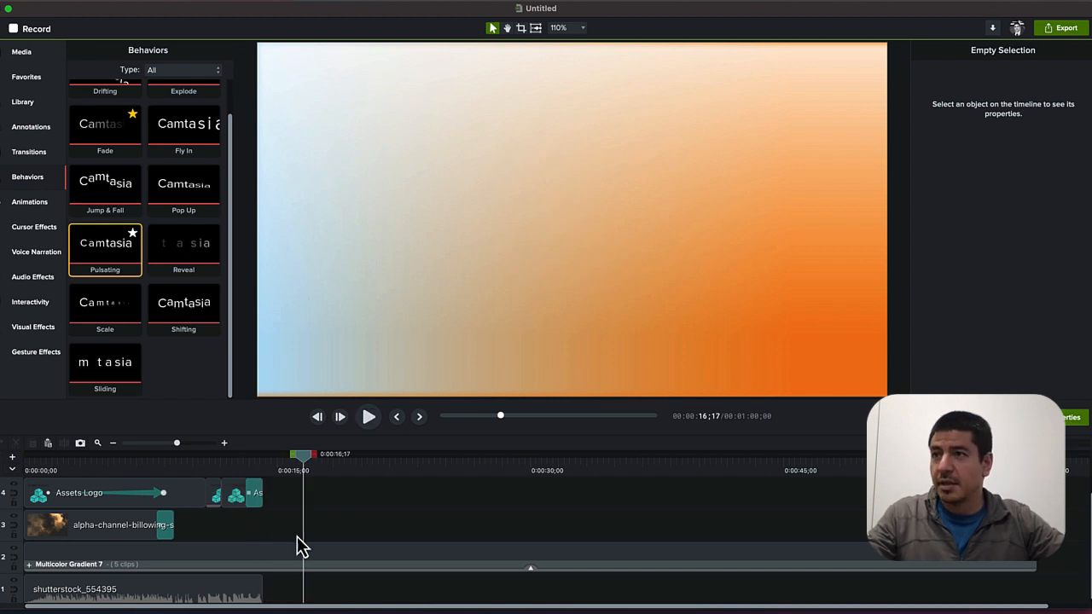
# Fade out the music by adding two audio points near its end and lowering the last to about 5%, and replay the intro.
pyautogui.click(247, 595)
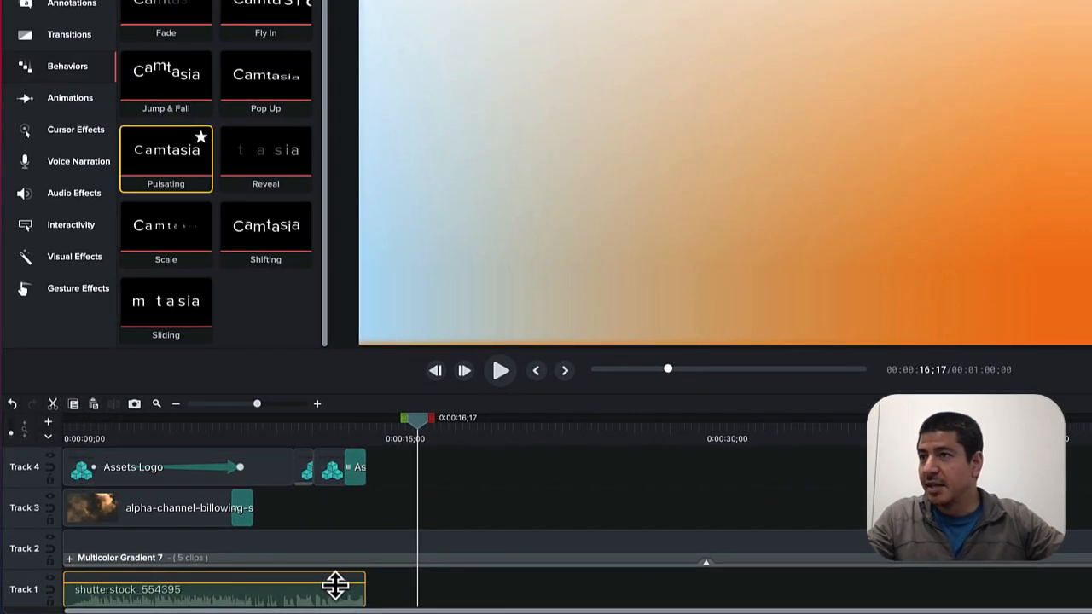
pyautogui.rightClick(338, 587)
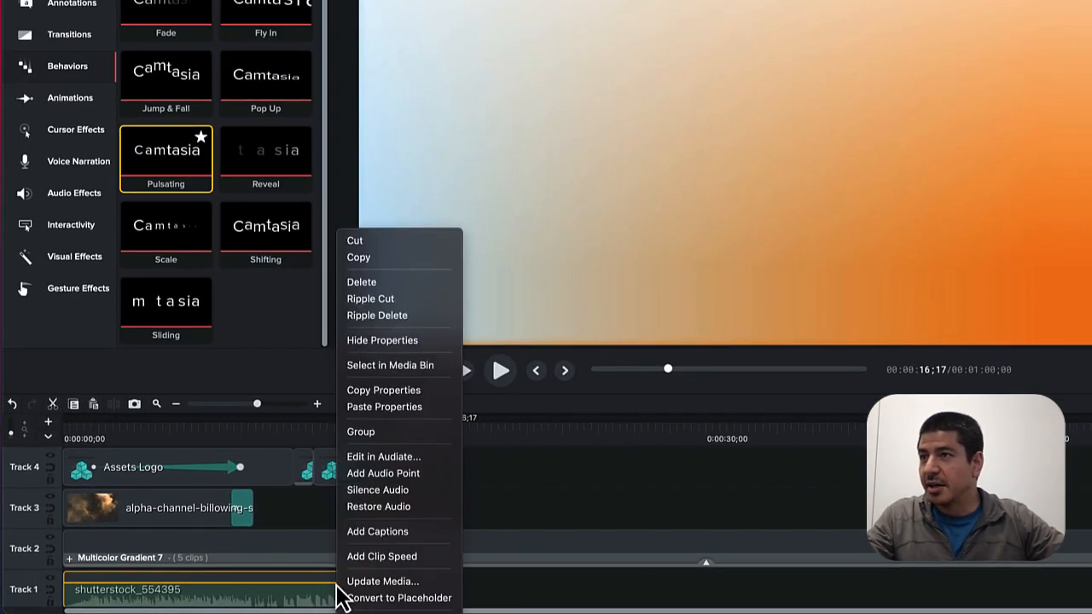
pyautogui.click(358, 475)
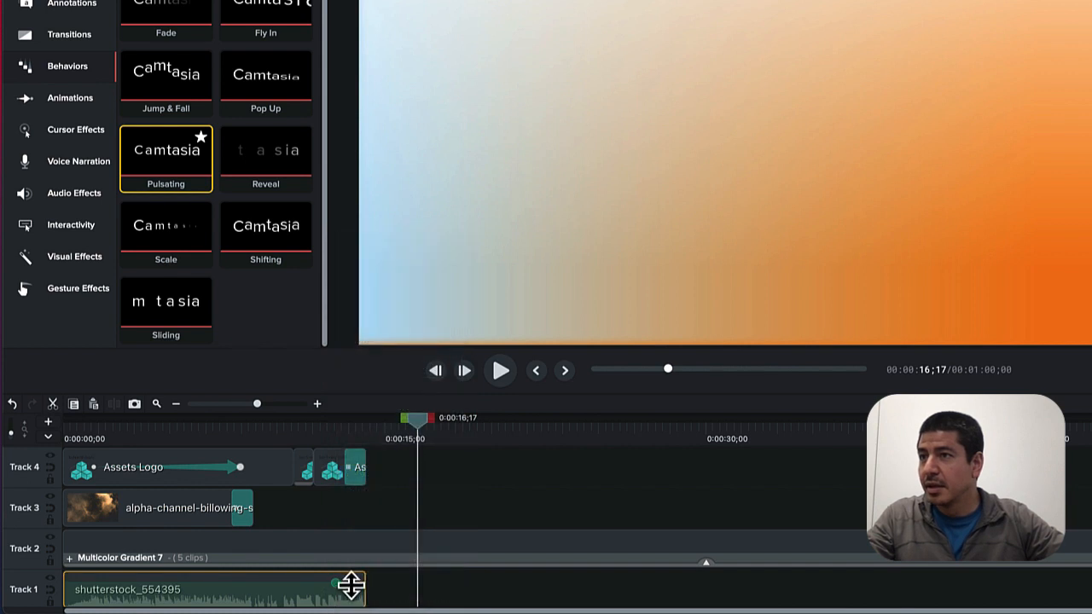
pyautogui.rightClick(363, 587)
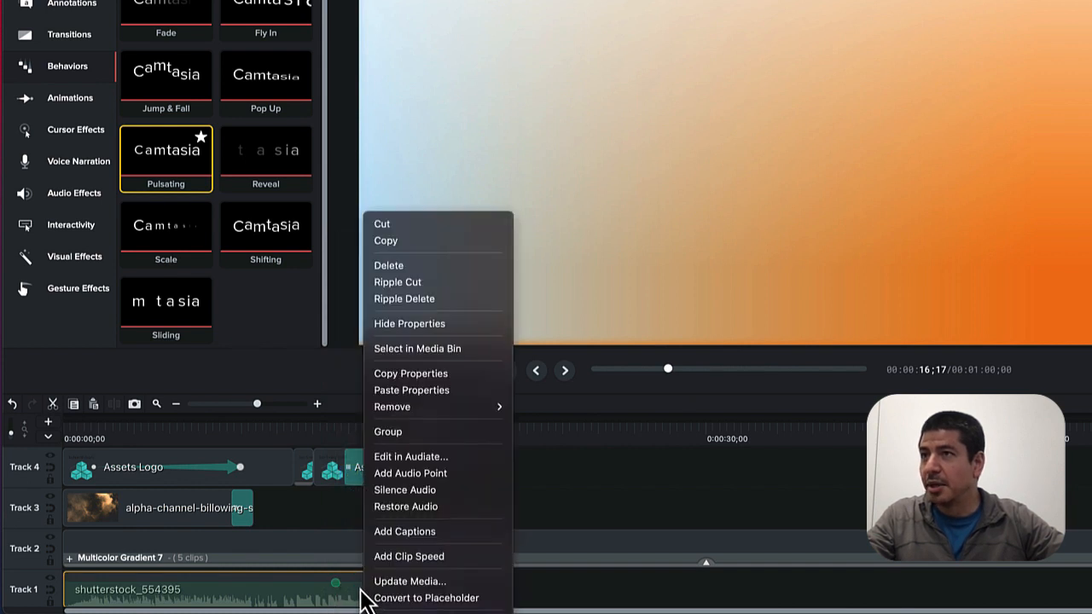
pyautogui.click(388, 476)
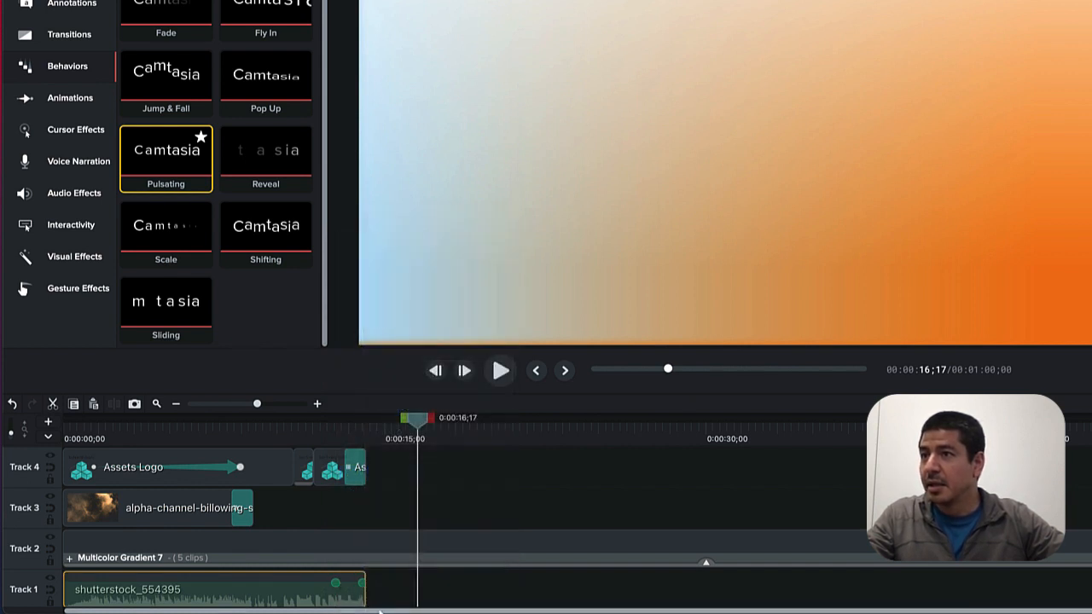
pyautogui.moveTo(364, 586); pyautogui.dragTo(364, 591)
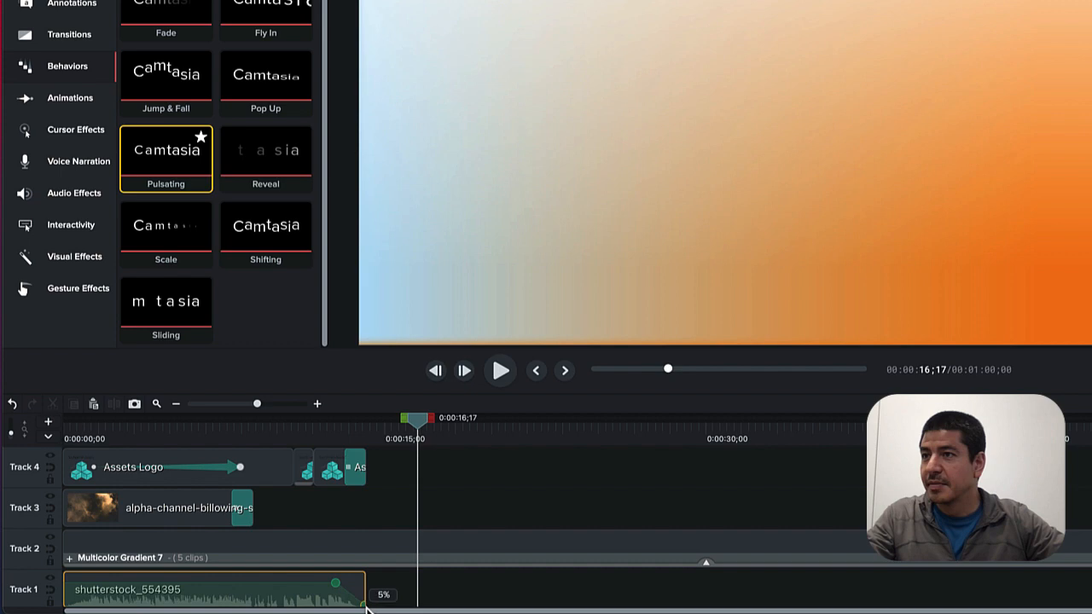
pyautogui.press('Home')
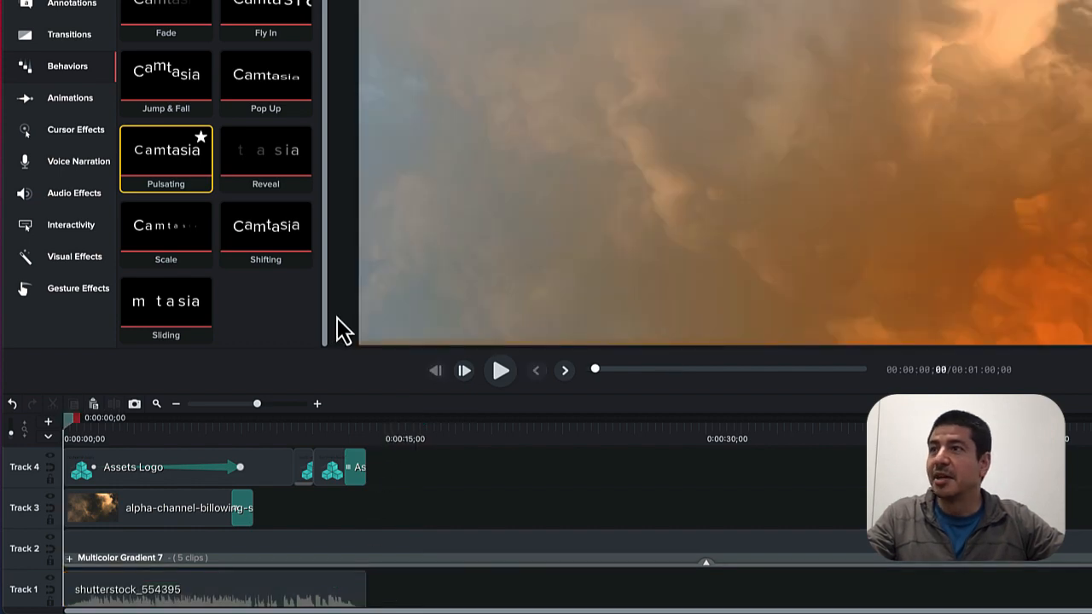
pyautogui.click(499, 373)
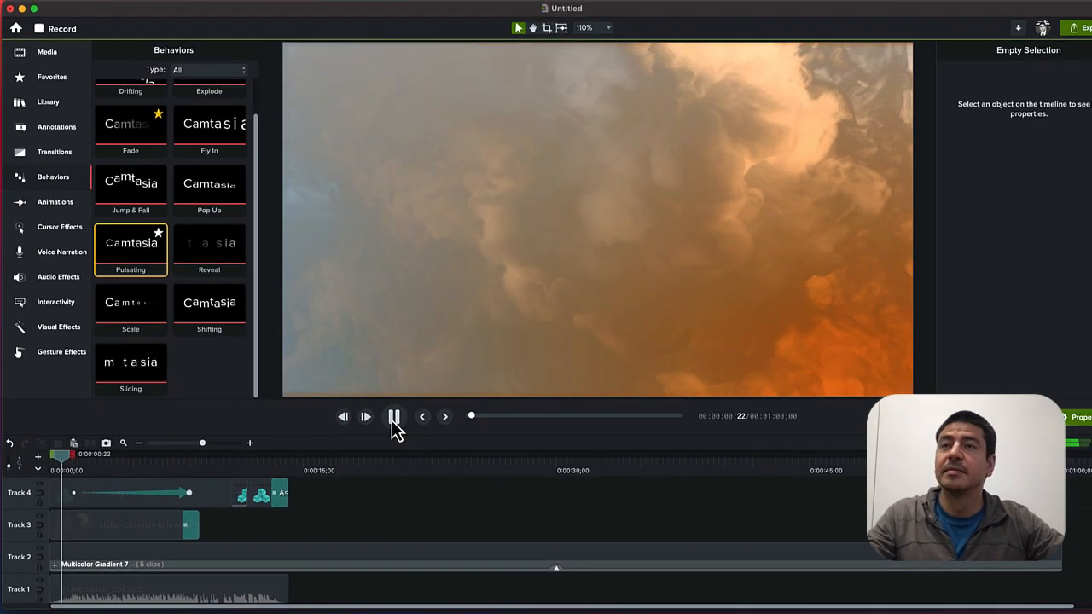